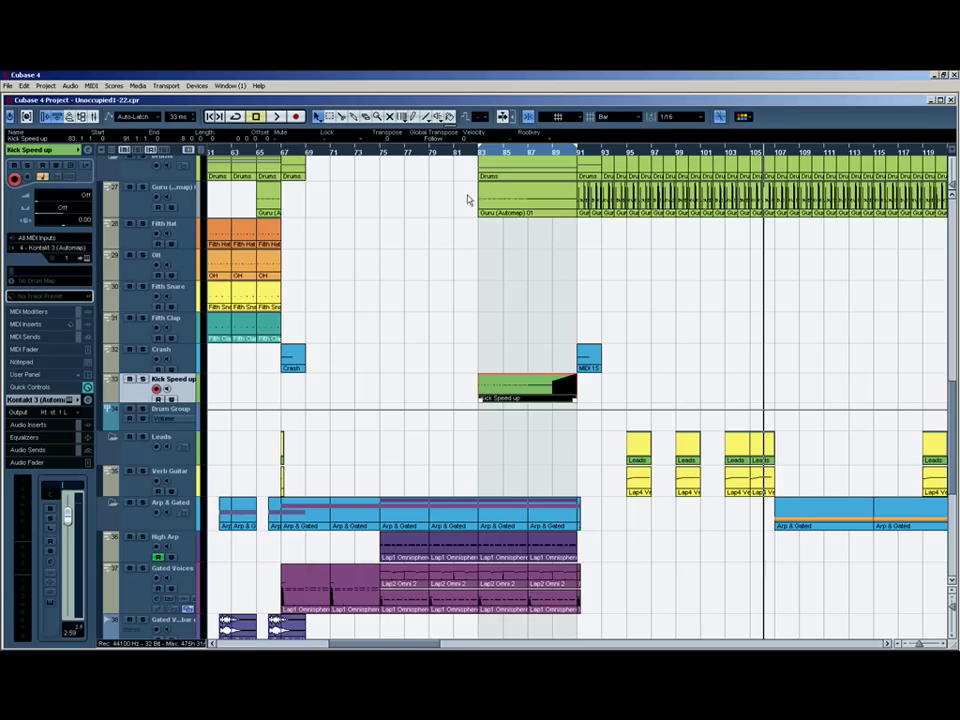
# Open the Kick Speed up track's Kontakt instrument, leave instrument edit mode and bring the sample file browser into view.
pyautogui.click(86, 260)
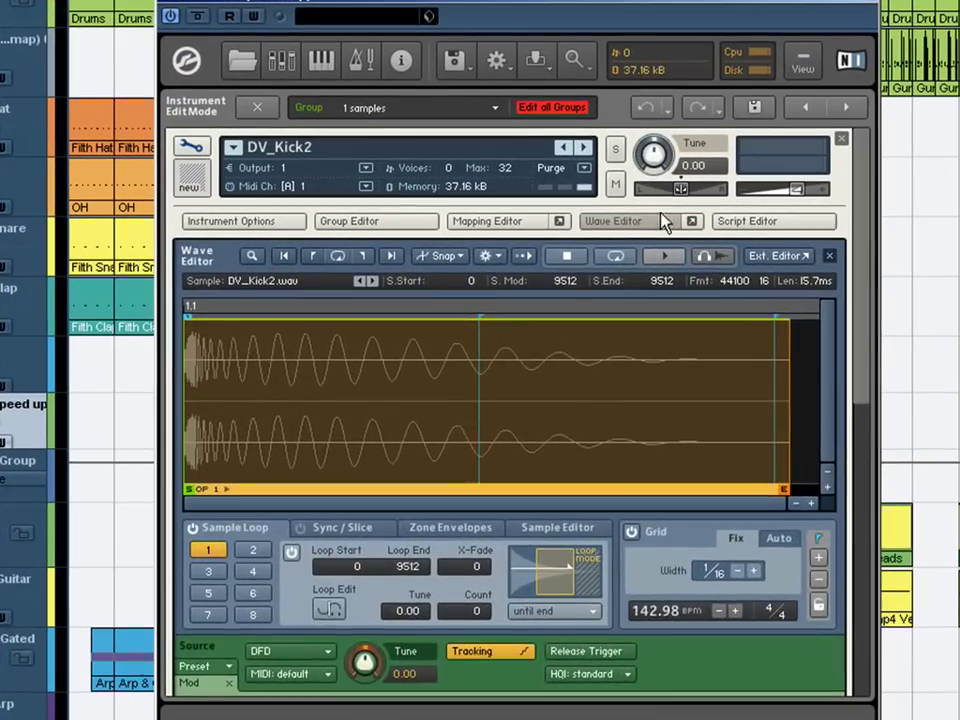
pyautogui.click(660, 221)
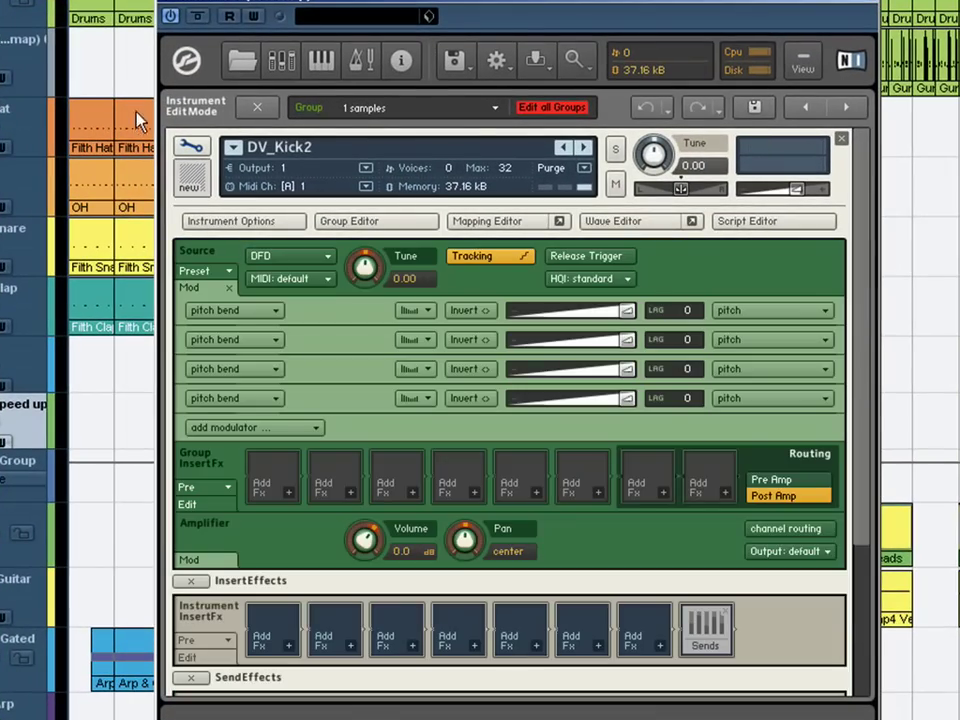
pyautogui.click(257, 107)
pyautogui.click(242, 60)
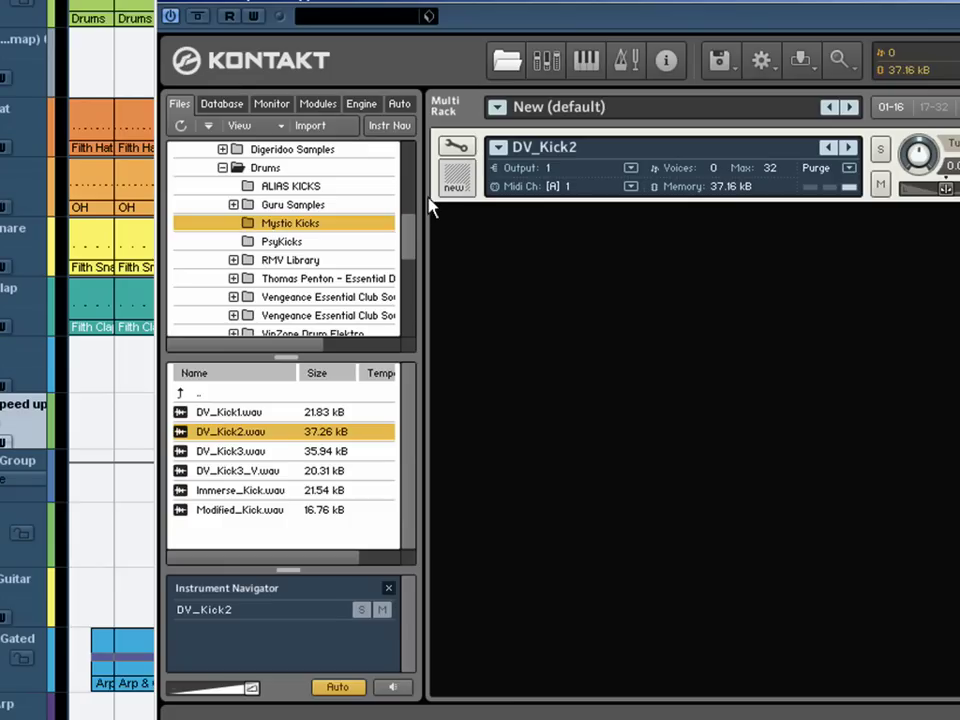
pyautogui.moveTo(349, 11); pyautogui.dragTo(227, 16)
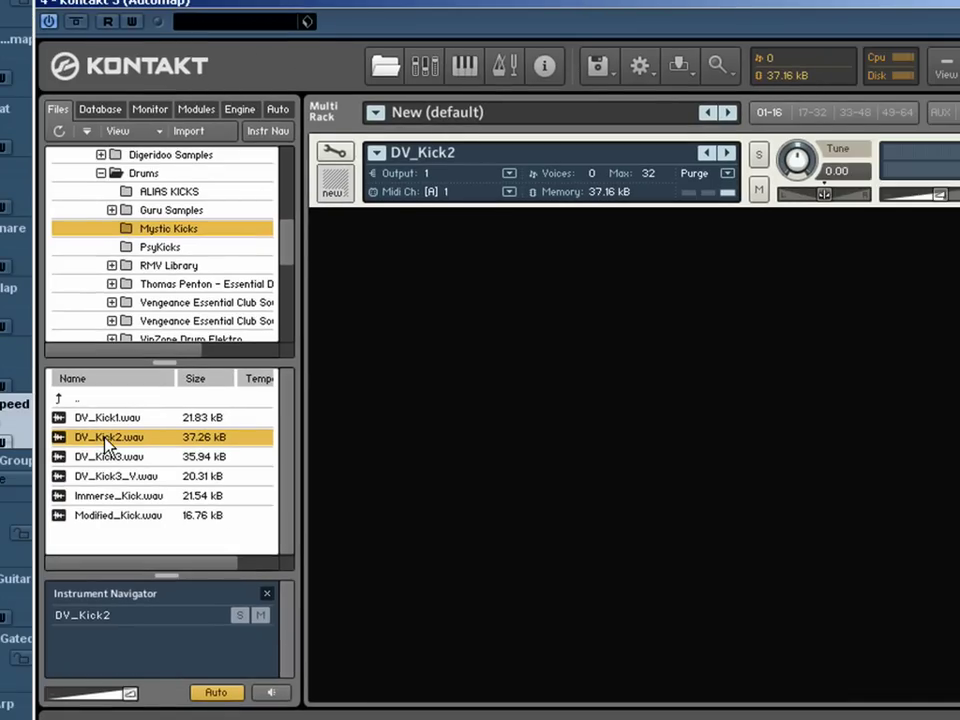
# Step through the Mystic Kicks samples back to DV_Kick2.wav and hide the file browser.
pyautogui.press('Up')
pyautogui.press('Down')
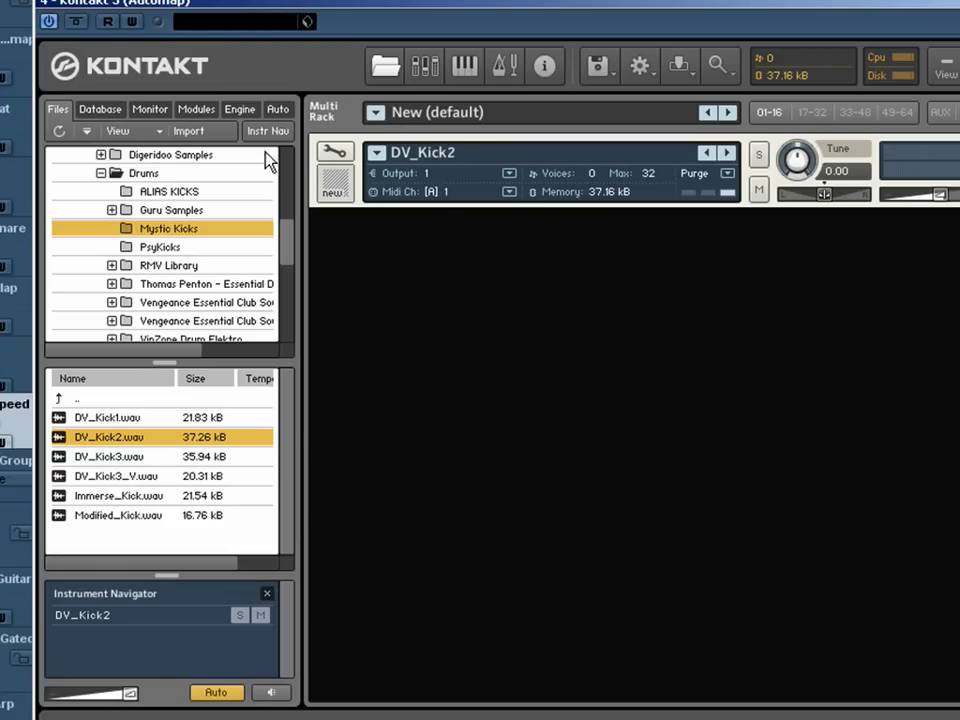
pyautogui.click(385, 65)
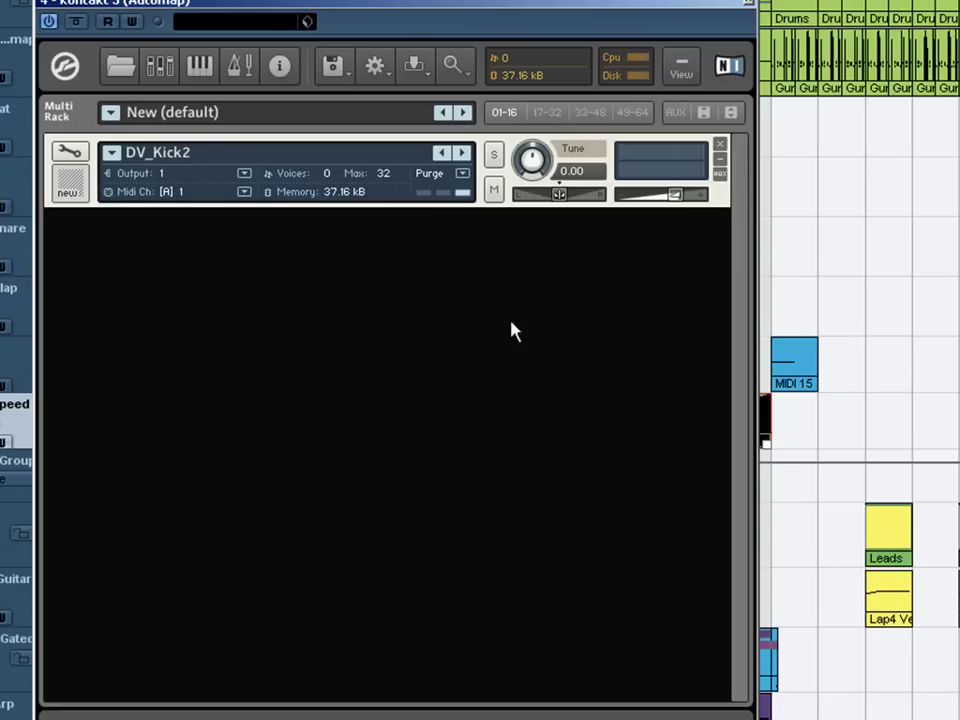
# Show the DV_Kick2 sample in the Wave Editor and switch sample loop 1 off and on again.
pyautogui.click(66, 156)
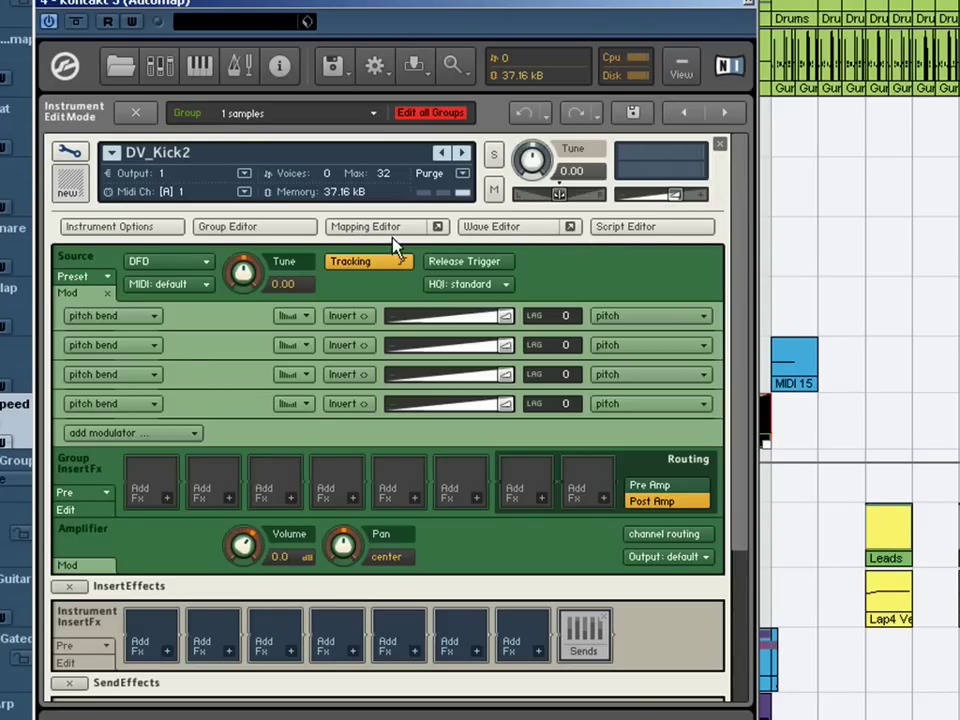
pyautogui.click(494, 228)
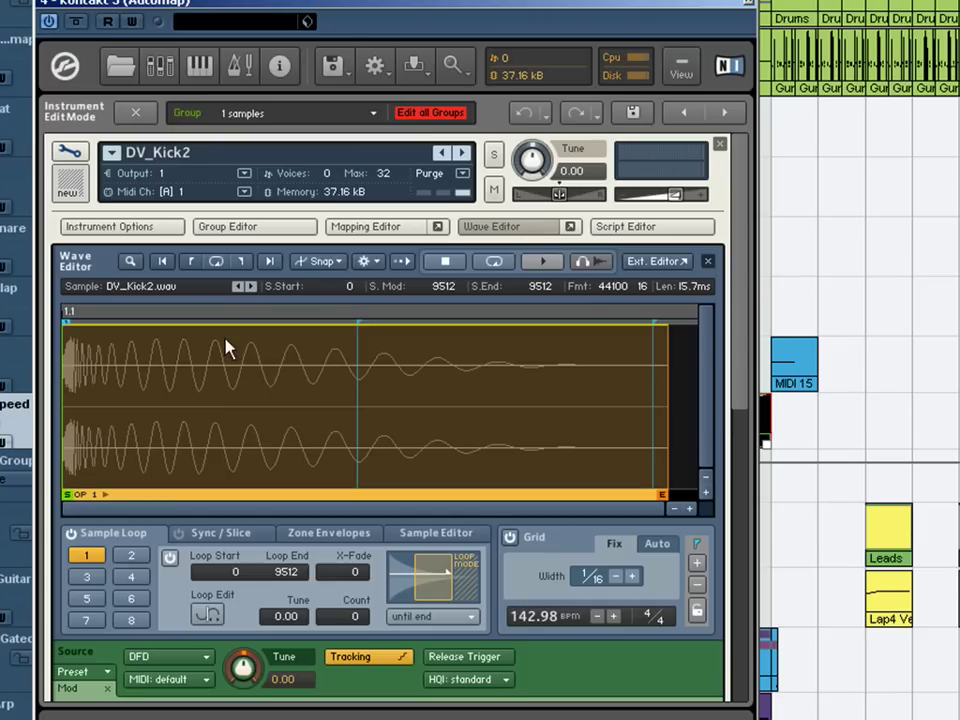
pyautogui.click(86, 555)
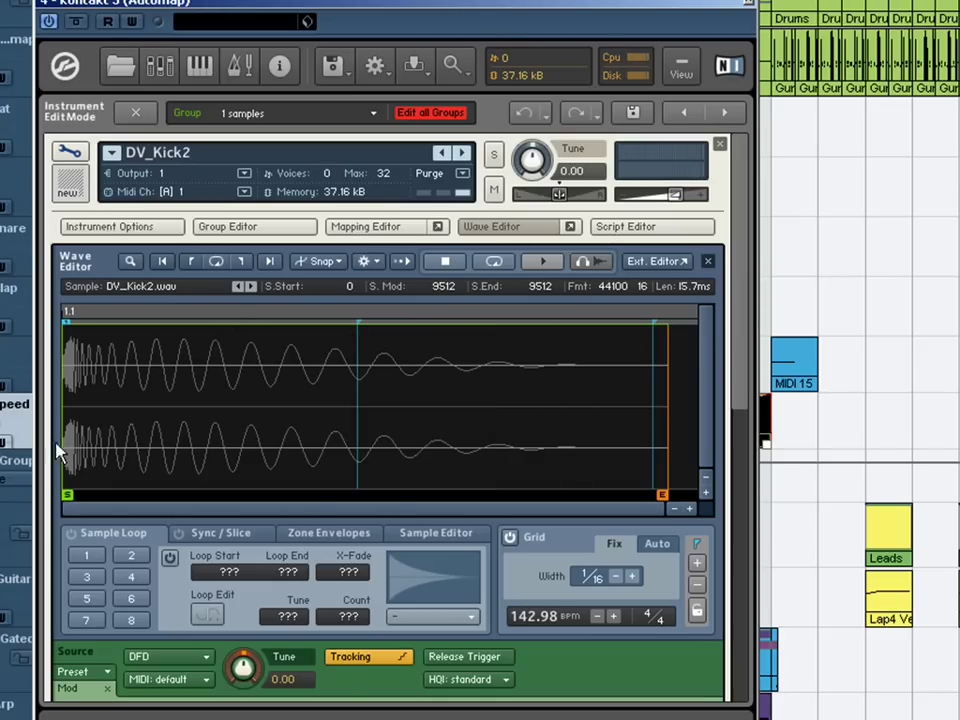
pyautogui.click(86, 561)
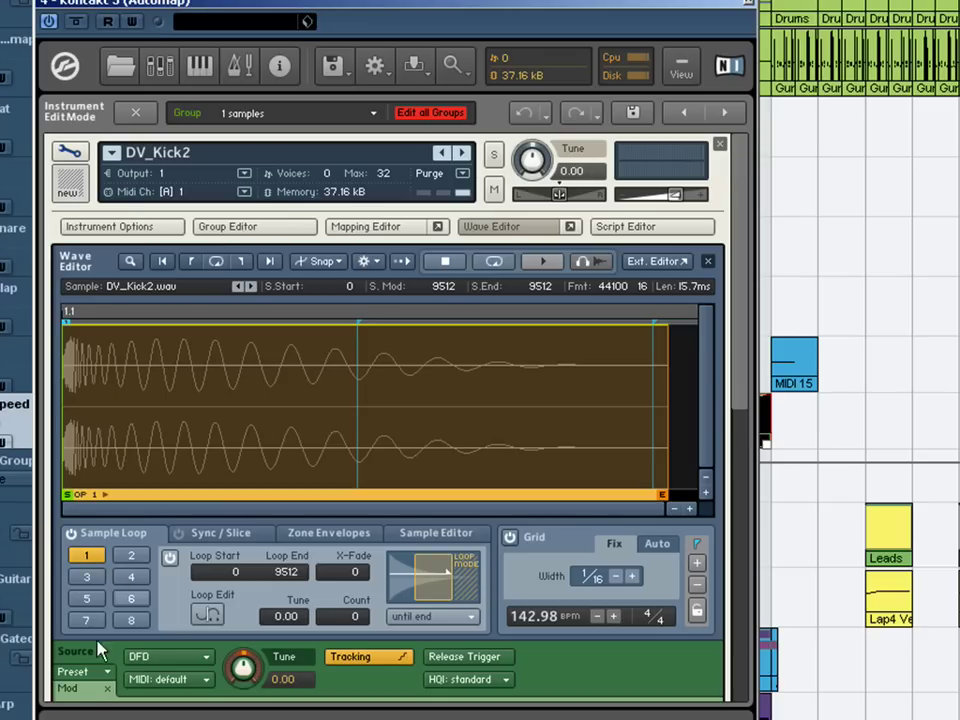
# Try a grid tempo of 400 BPM in the Wave Editor.
pyautogui.doubleClick(530, 617)
pyautogui.write('4000')
pyautogui.press('BackSpace')
pyautogui.press('Return')
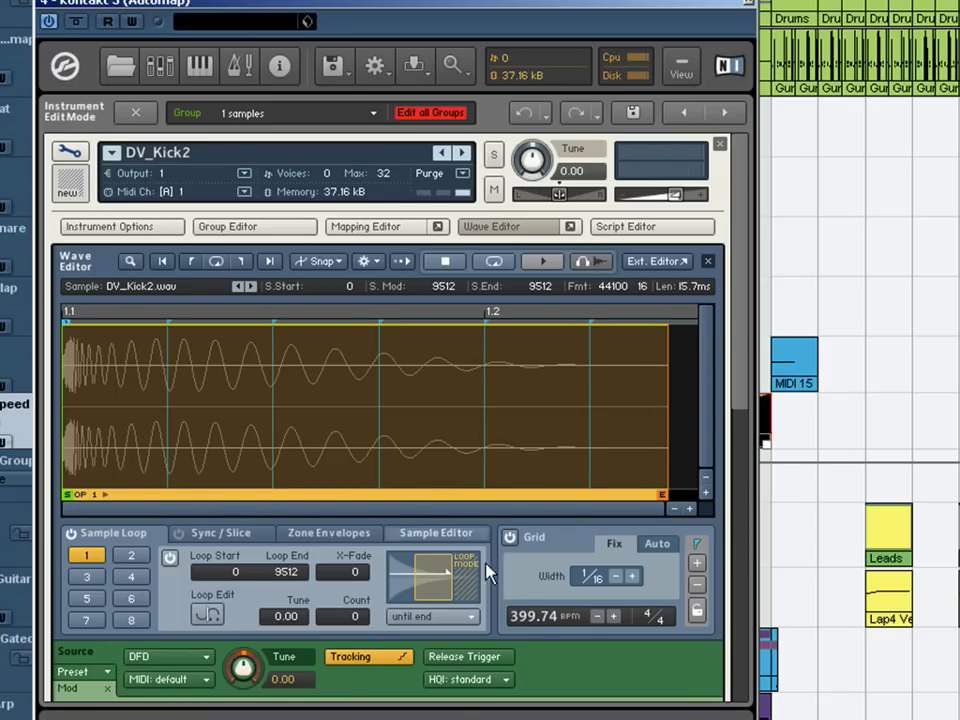
# Set the Wave Editor's grid tempo to 142.98 BPM and close the Wave Editor.
pyautogui.doubleClick(534, 620)
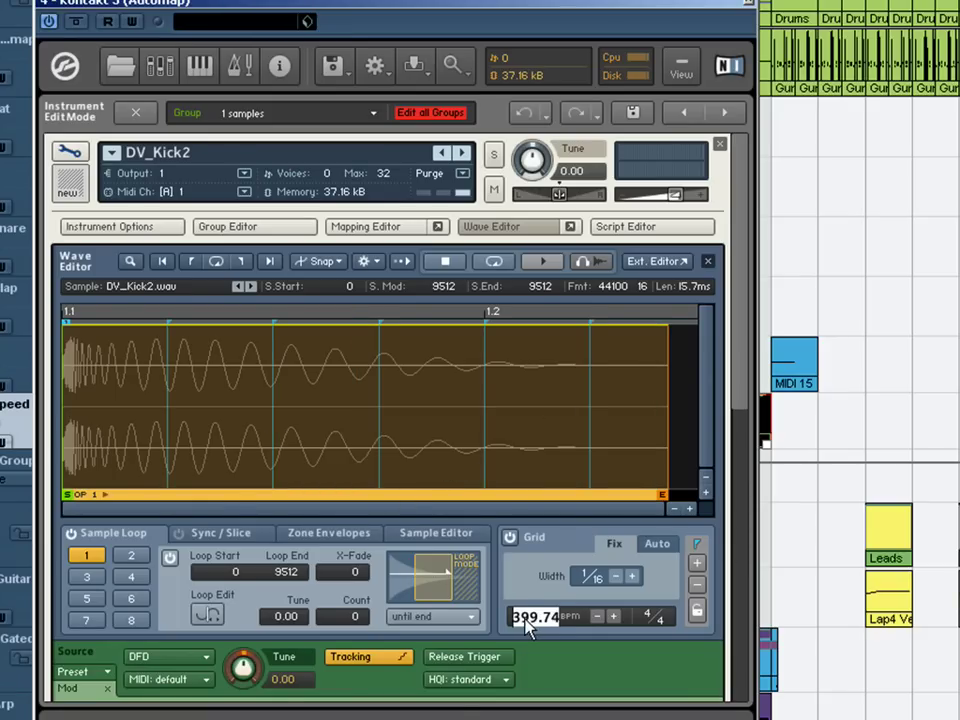
pyautogui.write('142.98')
pyautogui.press('Return')
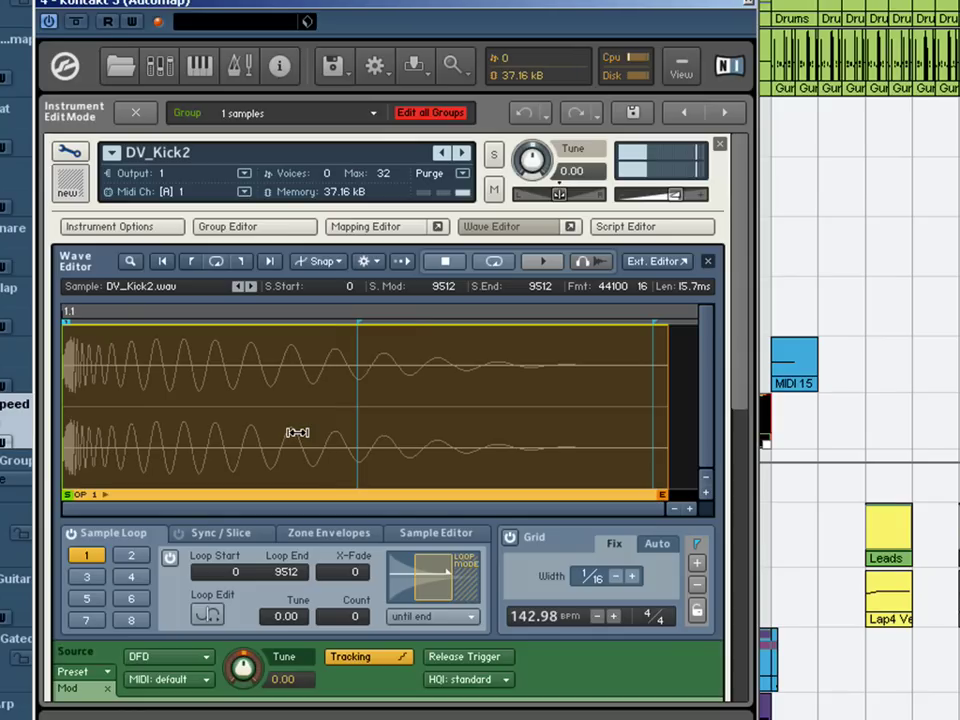
pyautogui.click(536, 228)
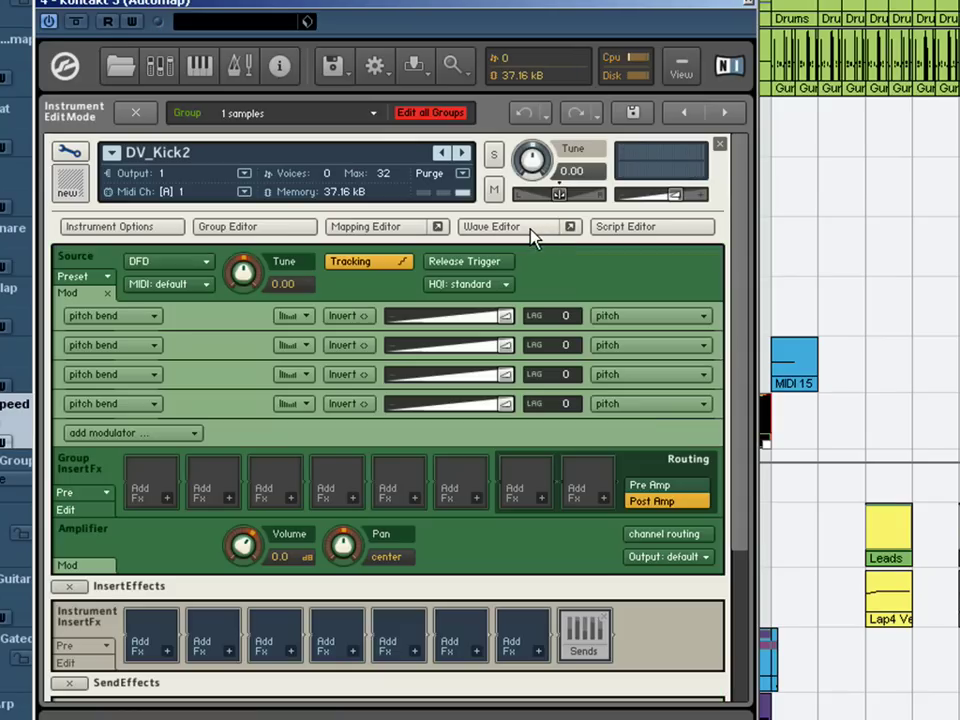
# Delete three of the four pitch bend modulators in the Source section and collapse its modulation list.
pyautogui.click(208, 405)
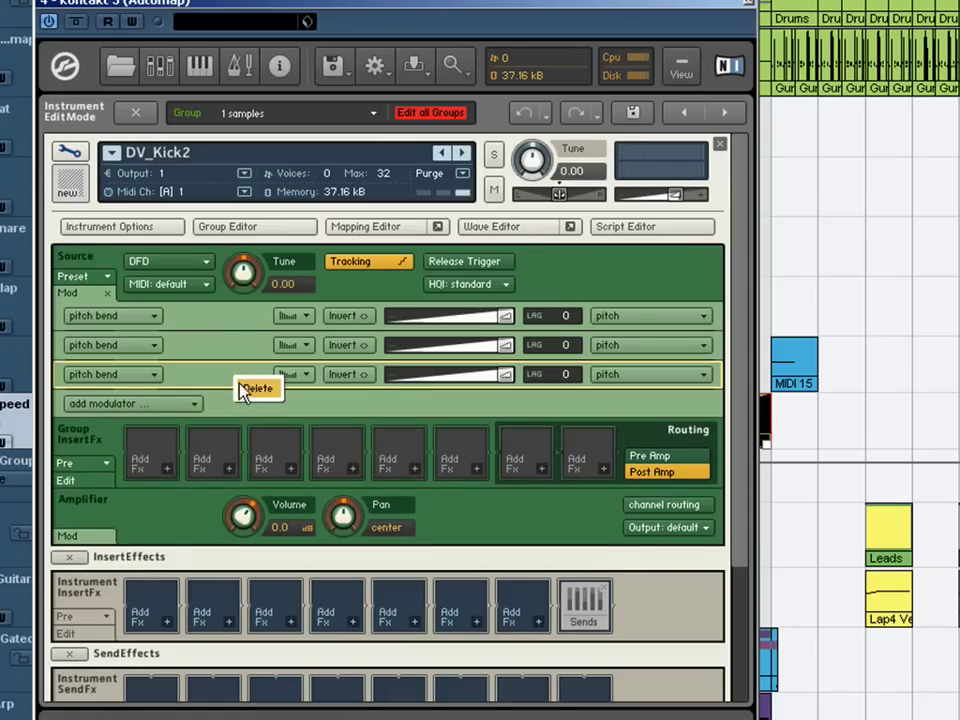
pyautogui.click(237, 383)
pyautogui.click(240, 354)
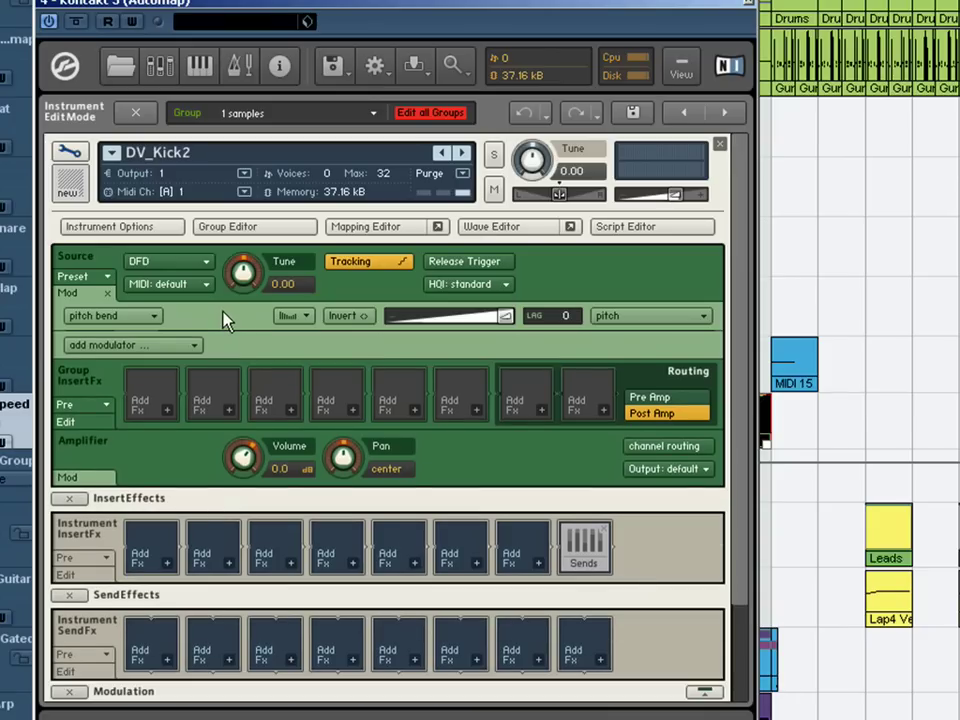
pyautogui.click(106, 293)
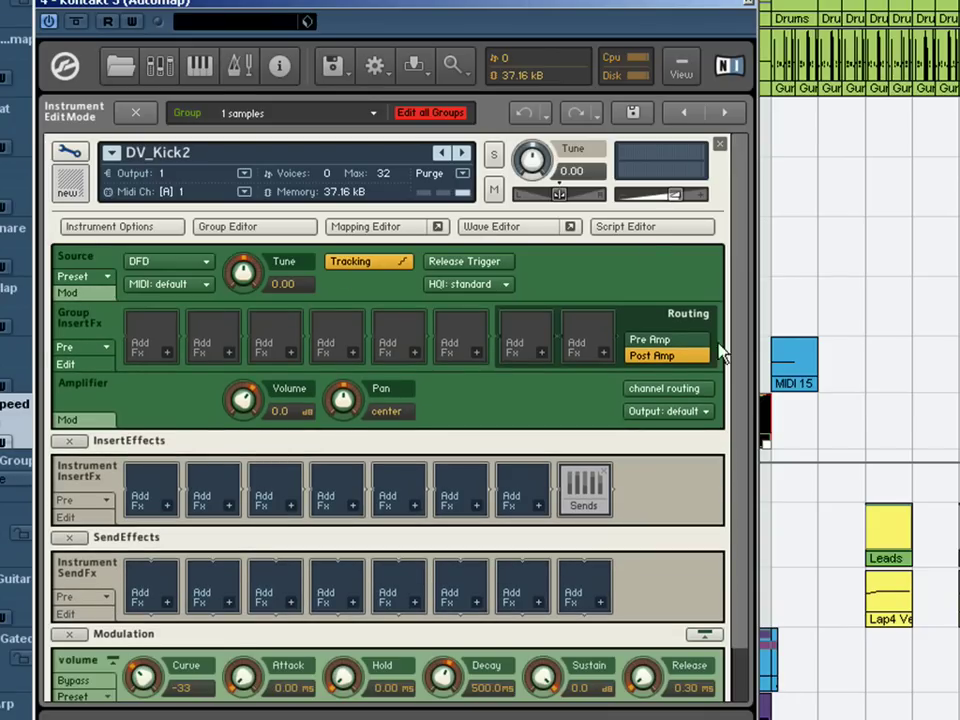
# Show the Source modulation list again, lower the pitch bend modulator's intensity and return it to maximum.
pyautogui.click(67, 293)
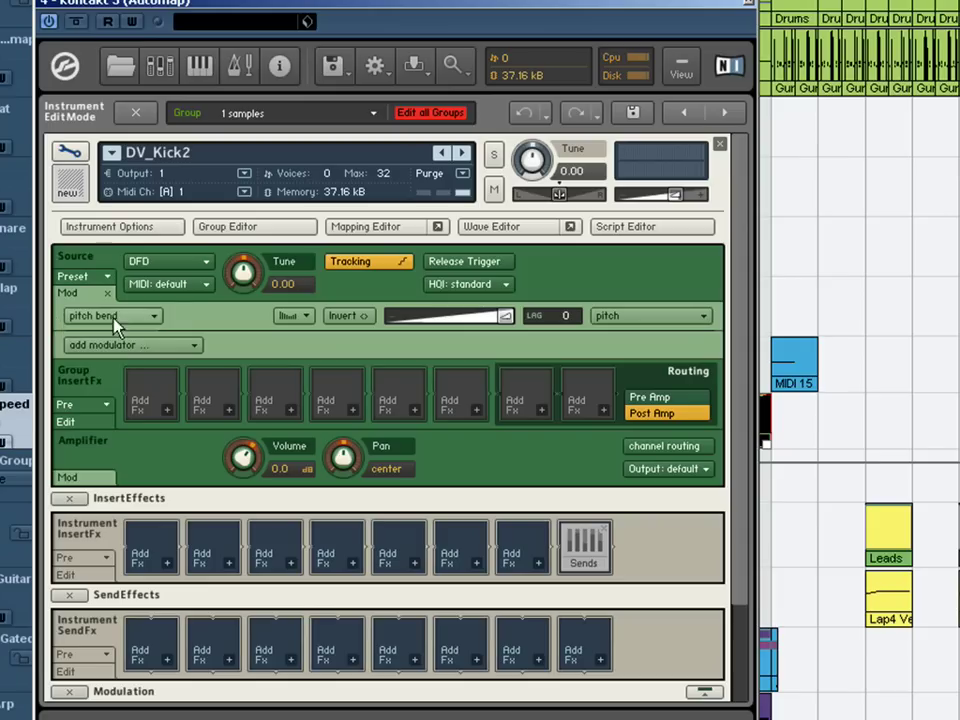
pyautogui.moveTo(475, 328); pyautogui.dragTo(449, 322)
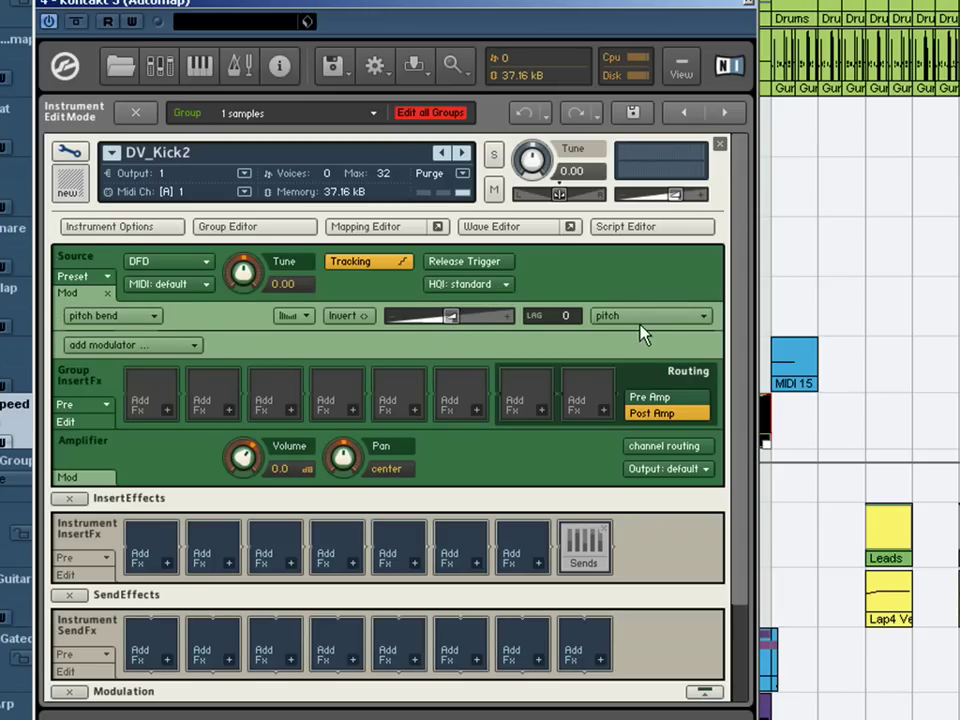
pyautogui.moveTo(450, 318); pyautogui.dragTo(509, 322)
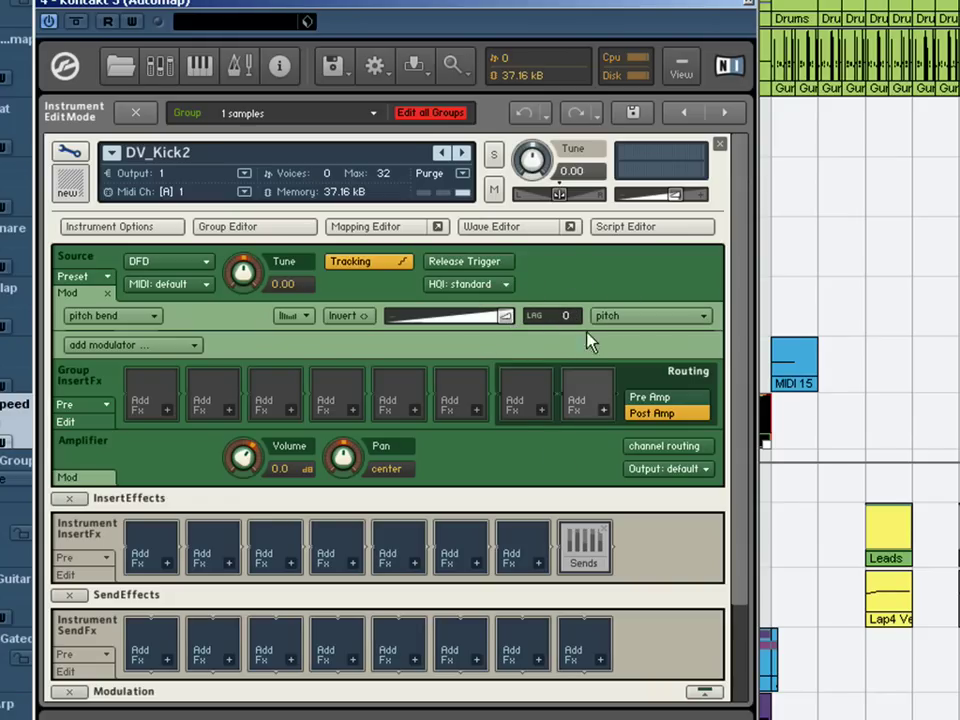
pyautogui.click(152, 346)
pyautogui.moveTo(150, 372)
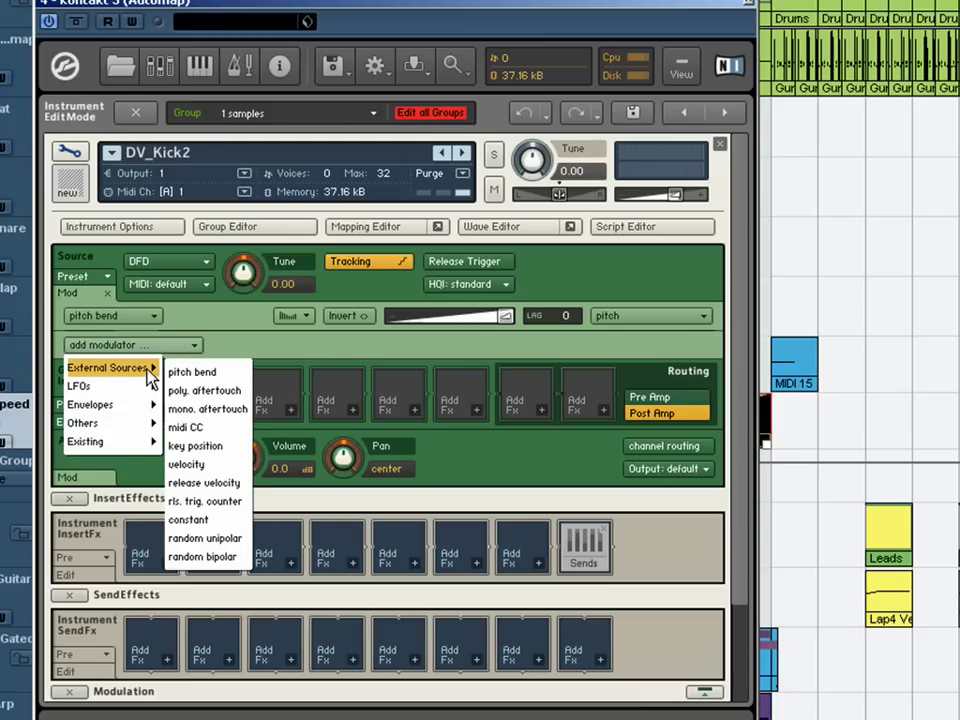
pyautogui.click(208, 330)
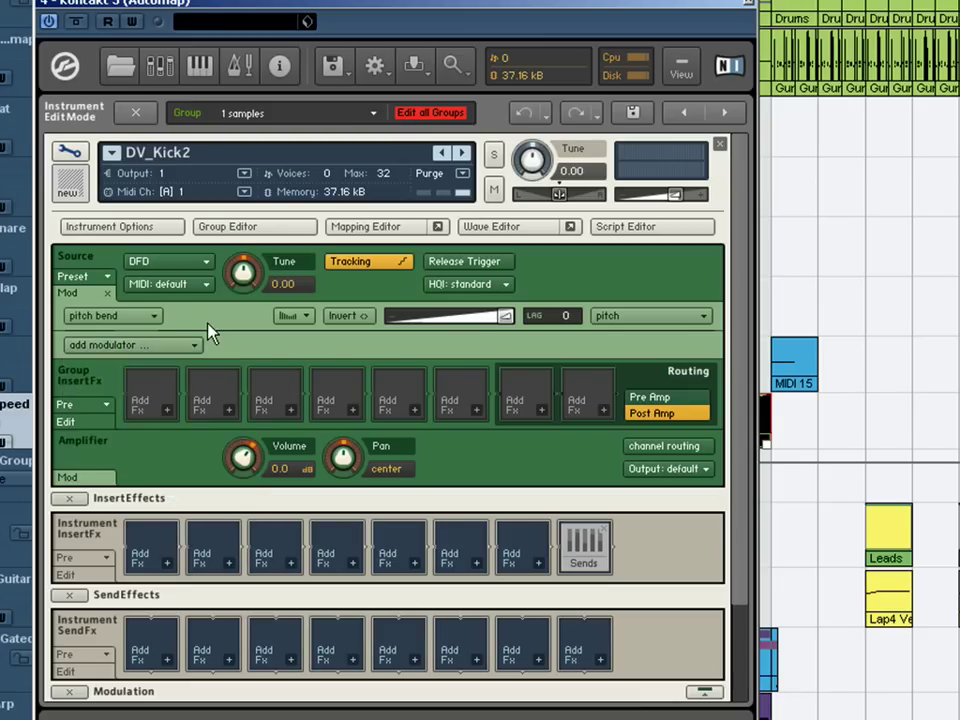
# Add a second pitch bend modulator from the external sources, targeting pitch, with its intensity at maximum.
pyautogui.click(120, 344)
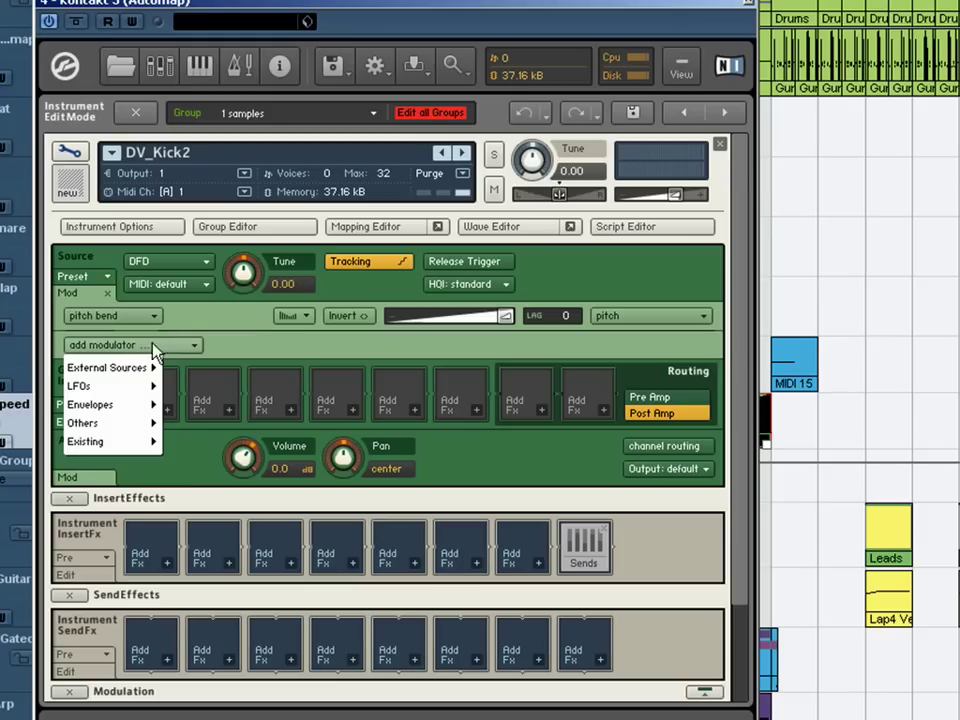
pyautogui.moveTo(136, 375)
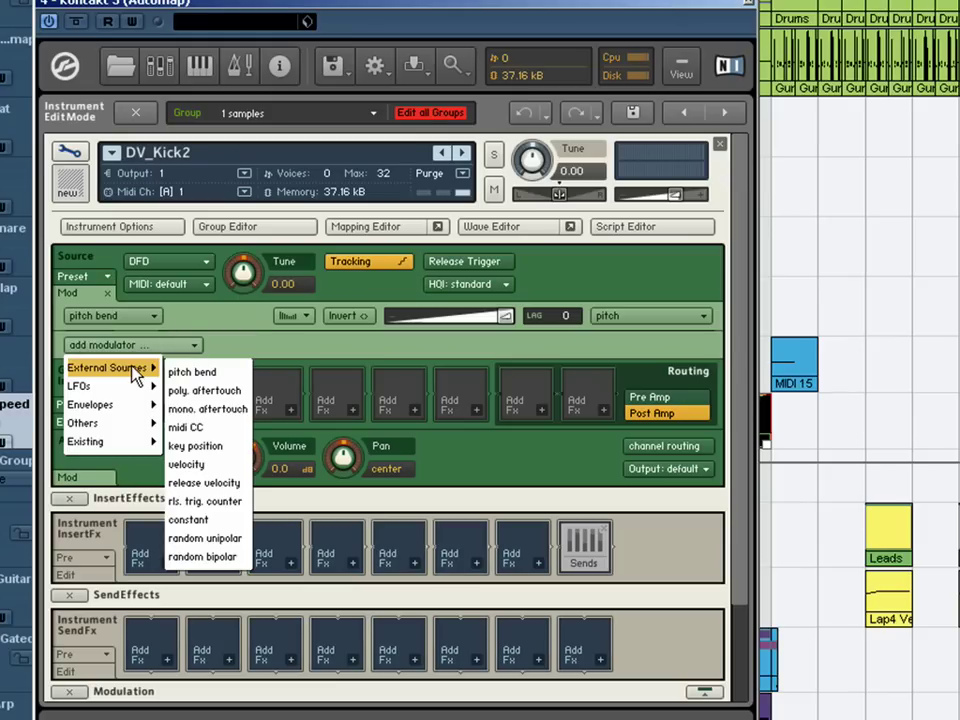
pyautogui.click(185, 372)
pyautogui.click(668, 350)
pyautogui.click(657, 372)
pyautogui.moveTo(439, 349); pyautogui.dragTo(520, 360)
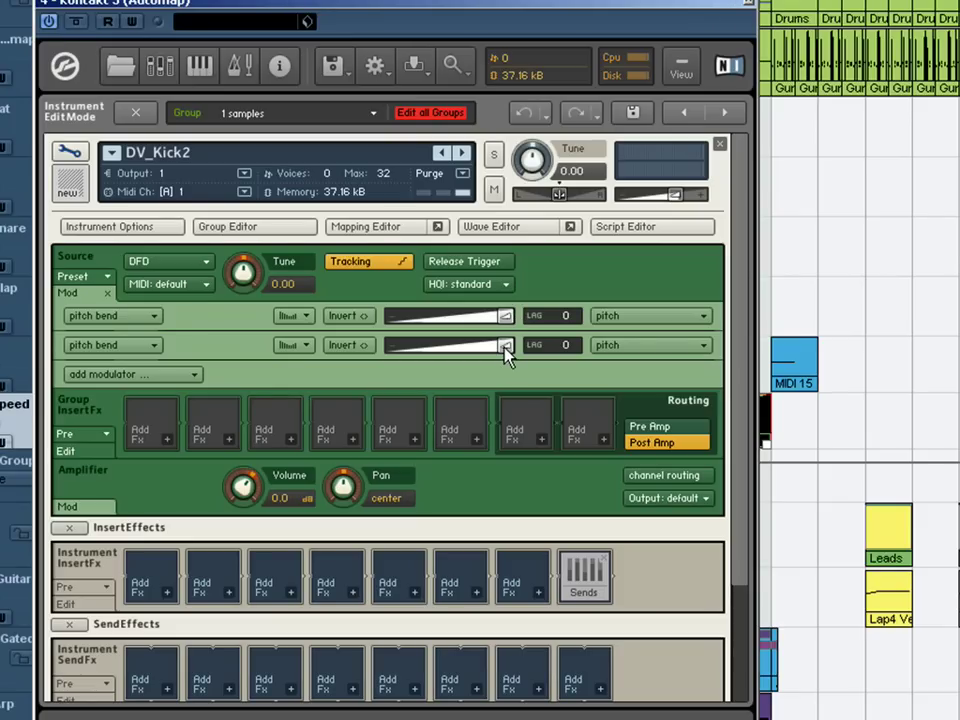
# Add a third pitch bend modulator to the Source section and set its pitch intensity to 12.0 st.
pyautogui.click(143, 377)
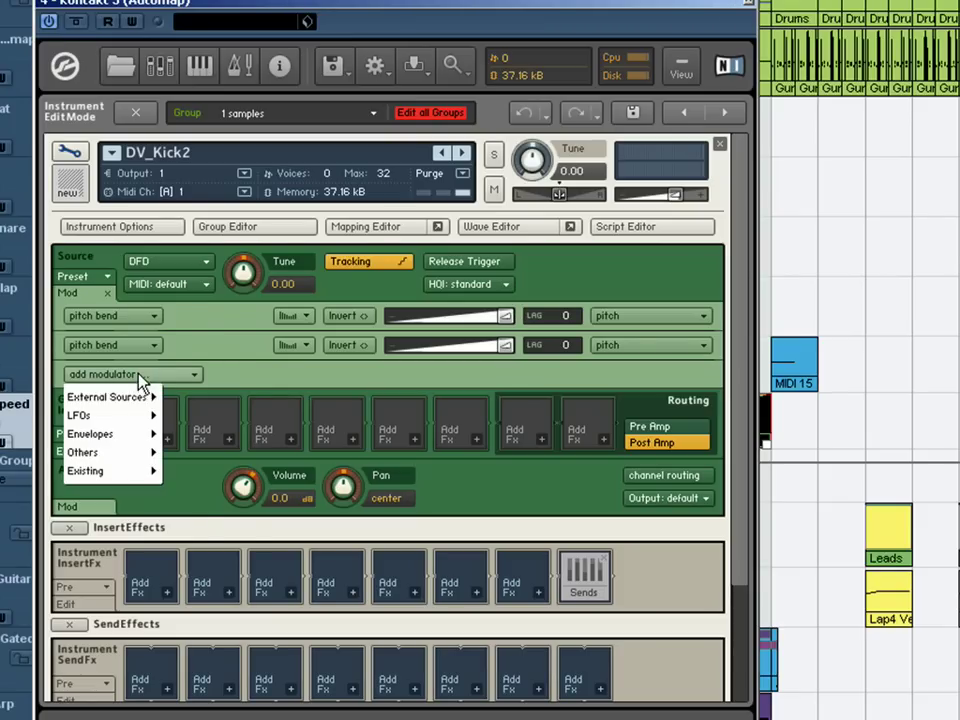
pyautogui.moveTo(140, 398)
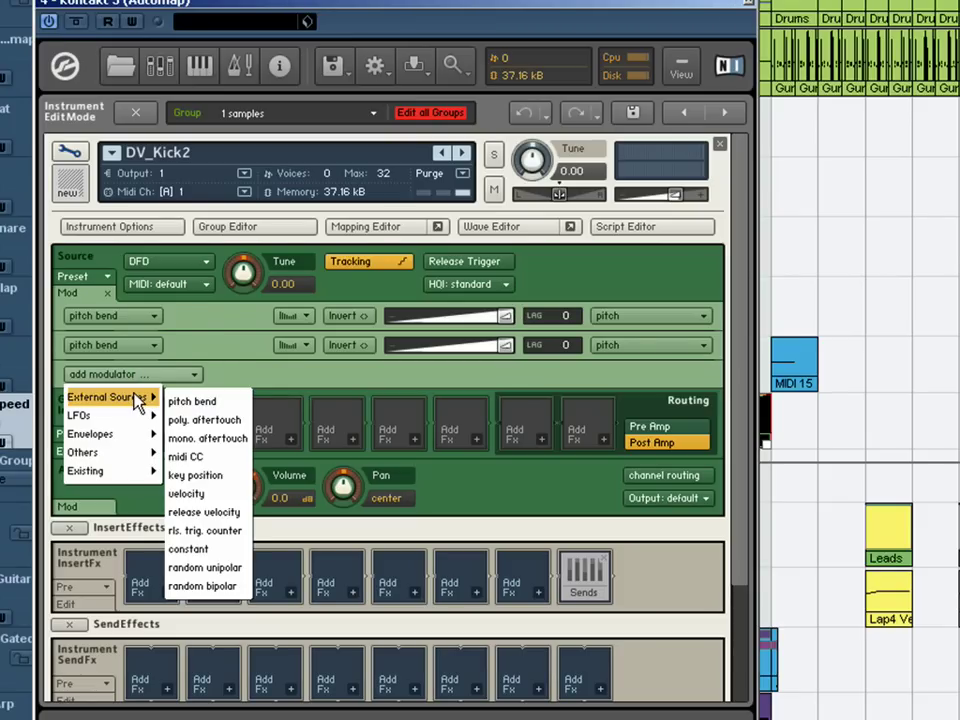
pyautogui.click(238, 403)
pyautogui.moveTo(443, 378); pyautogui.dragTo(531, 386)
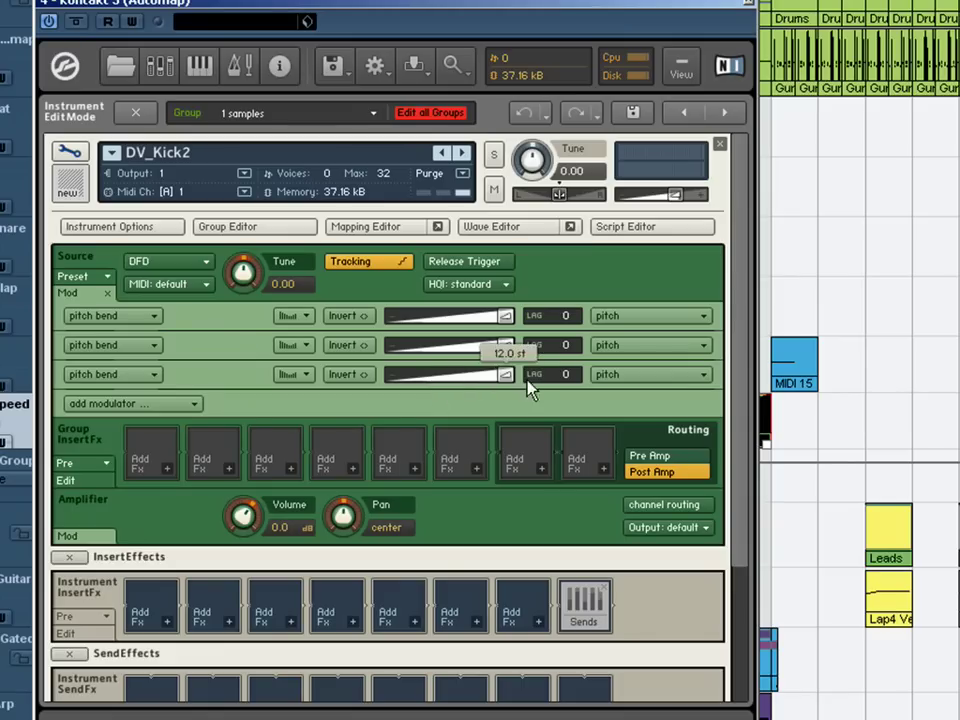
# Add a fourth pitch bend modulator to the Source section and raise its pitch intensity to maximum.
pyautogui.click(147, 405)
pyautogui.click(147, 410)
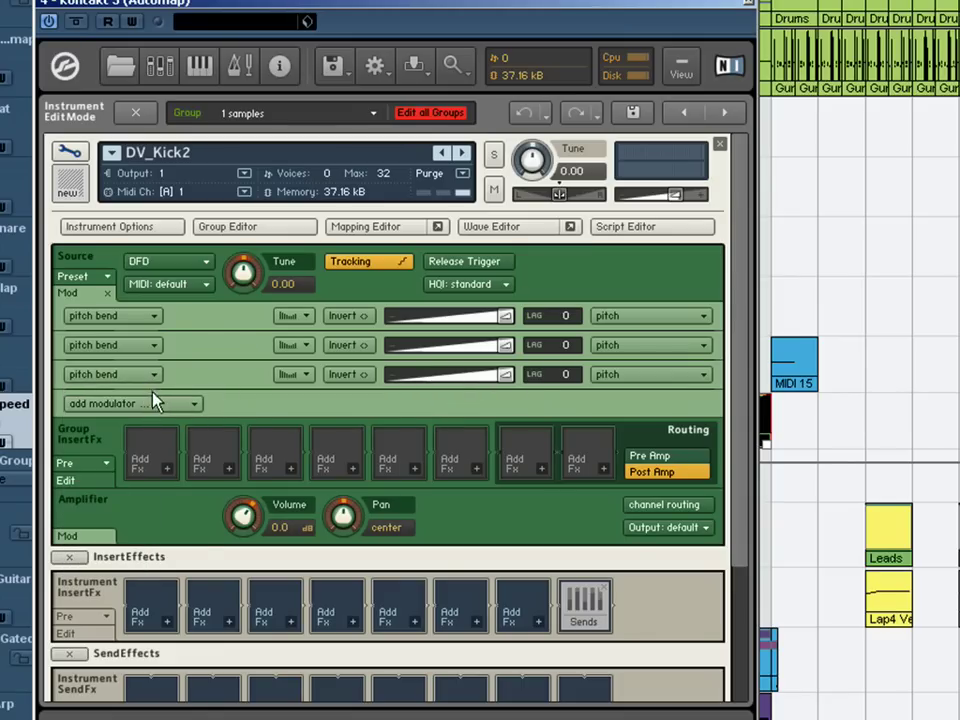
pyautogui.click(154, 406)
pyautogui.moveTo(110, 427)
pyautogui.click(218, 440)
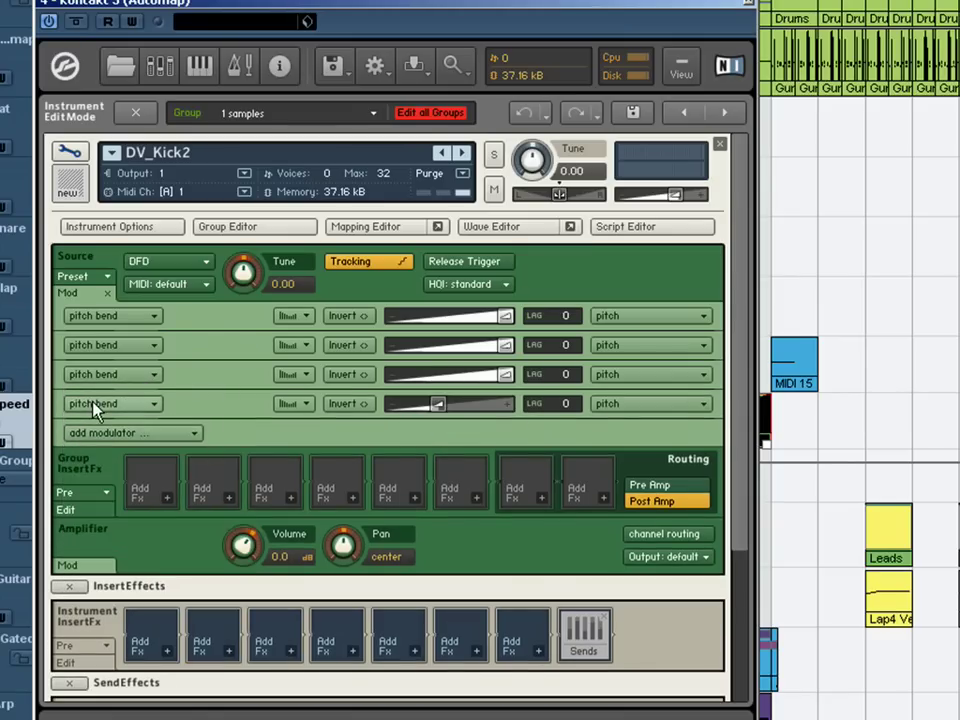
pyautogui.moveTo(444, 407); pyautogui.dragTo(557, 420)
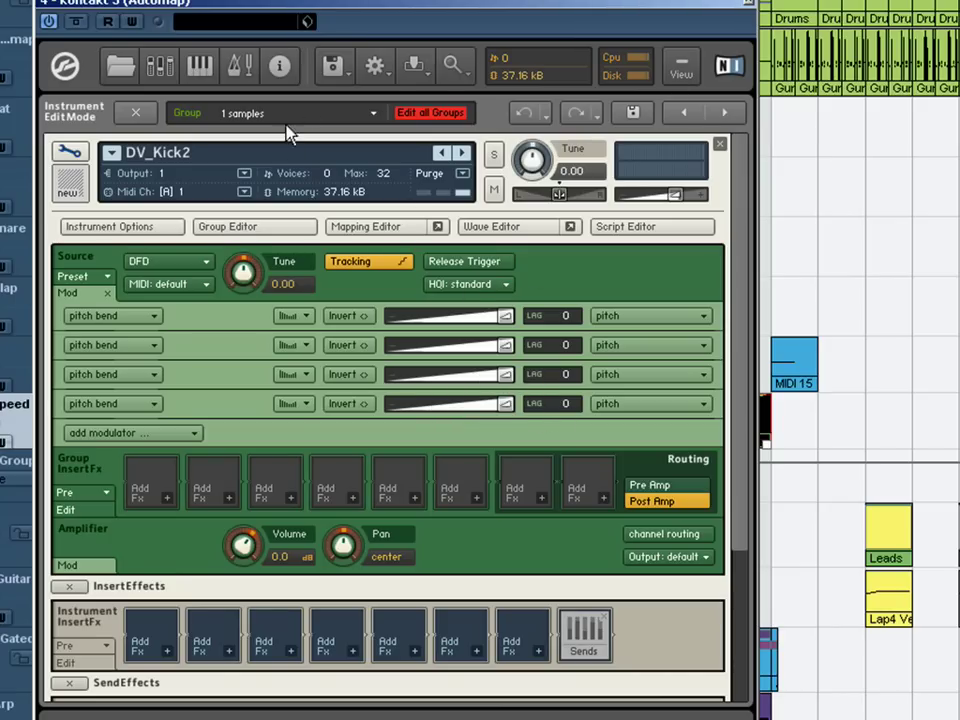
# Close the Kontakt window and examine the Kick Speed up part's notes and pitchbend ramp in the Key Editor.
pyautogui.click(69, 157)
pyautogui.click(69, 157)
pyautogui.click(748, 8)
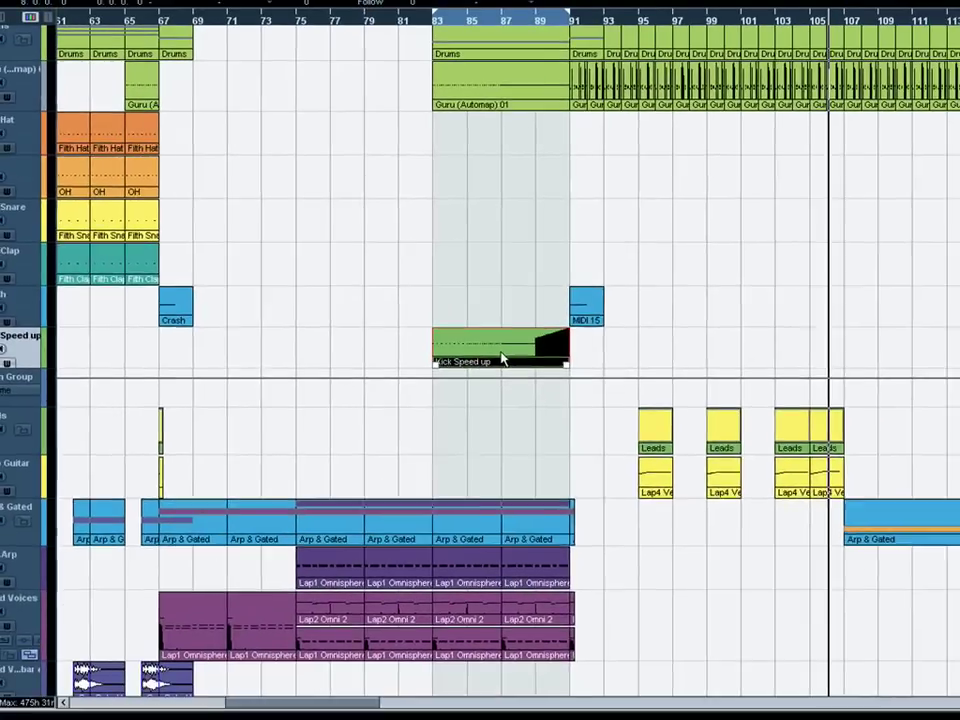
pyautogui.doubleClick(645, 410)
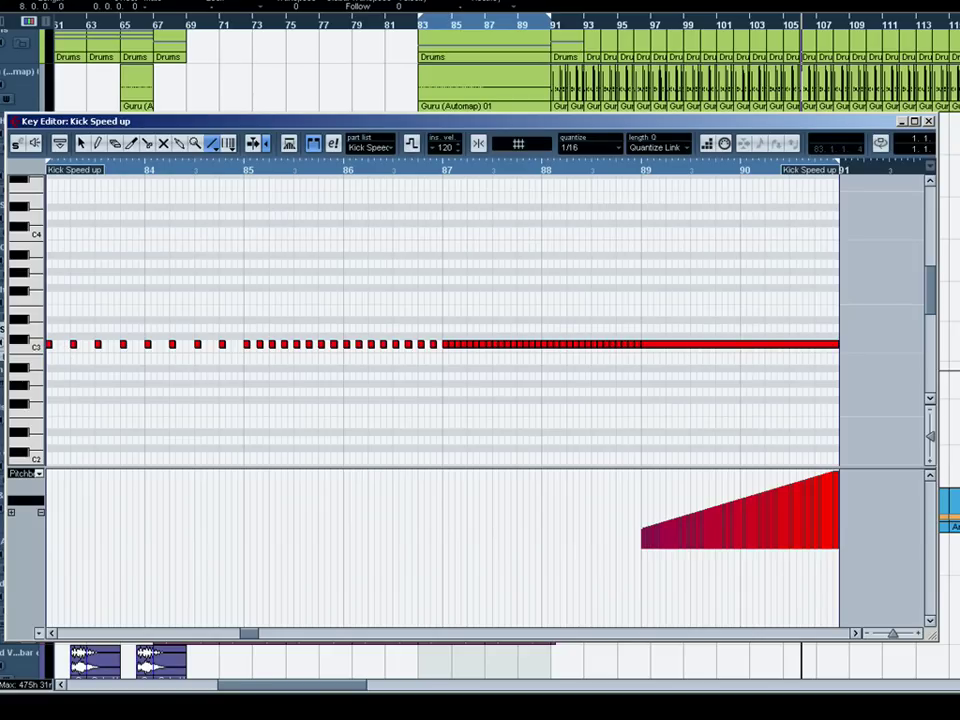
pyautogui.press('Escape')
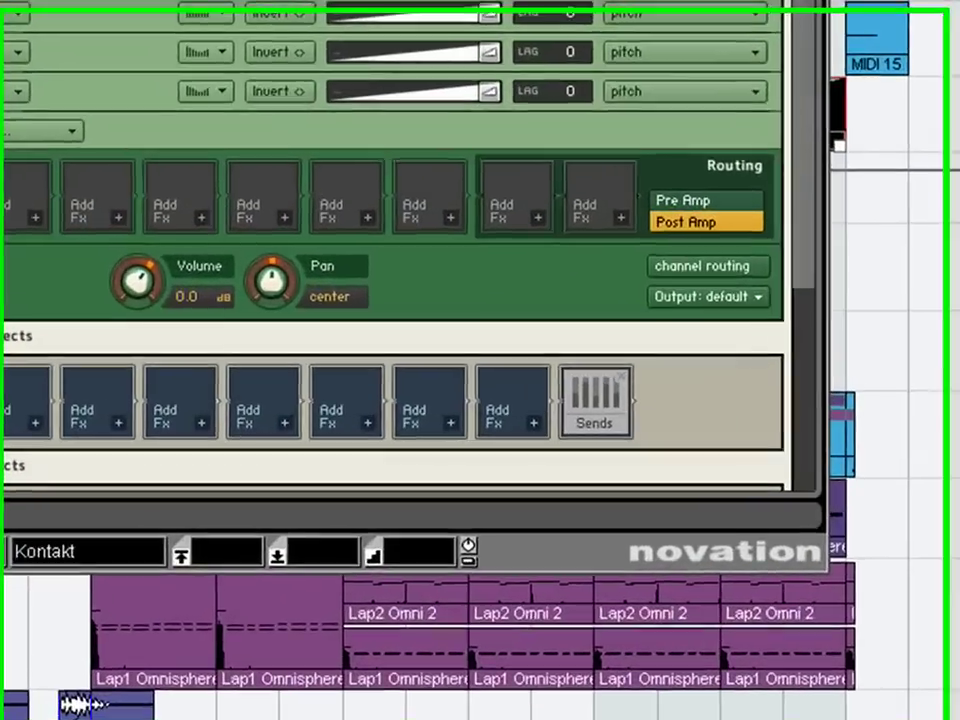
# Set the volume envelope's release to 0.00 ms and open the Kick Speed up part in the Key Editor.
pyautogui.scroll(-3, 528, 404)
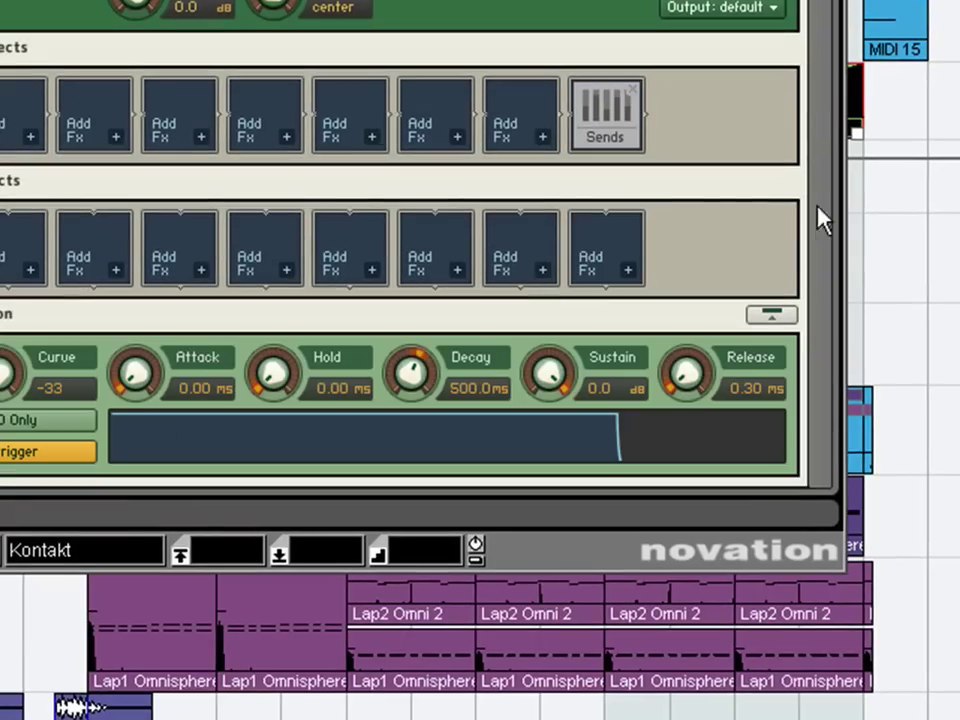
pyautogui.moveTo(688, 382)
pyautogui.mouseDown()
pyautogui.moveTo(681, 285)
pyautogui.moveTo(677, 362)
pyautogui.moveTo(688, 378)
pyautogui.mouseUp()
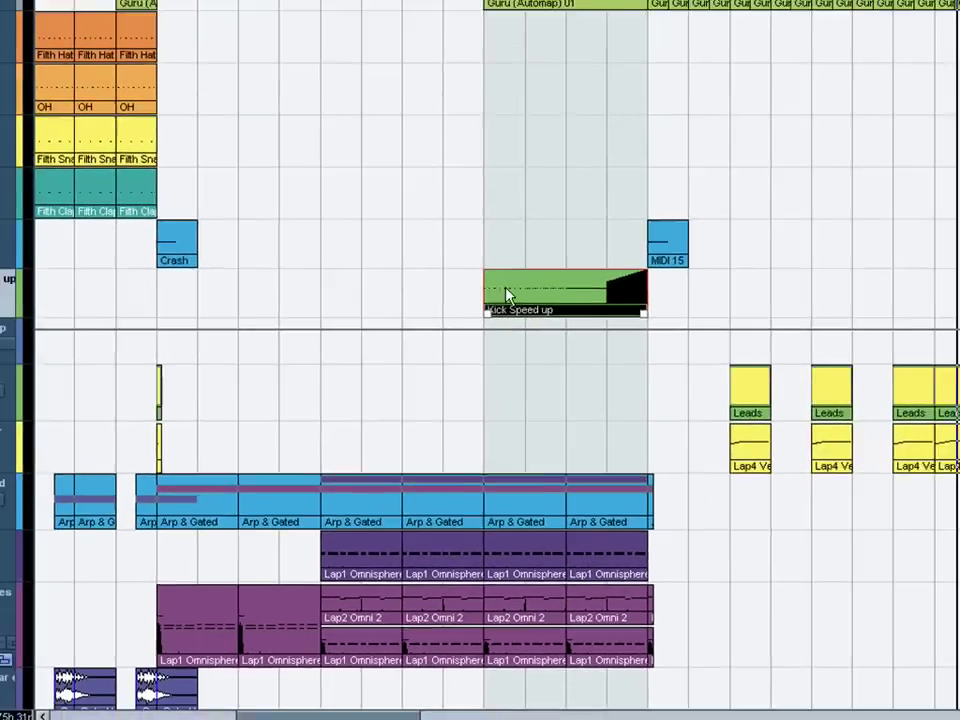
pyautogui.doubleClick(508, 296)
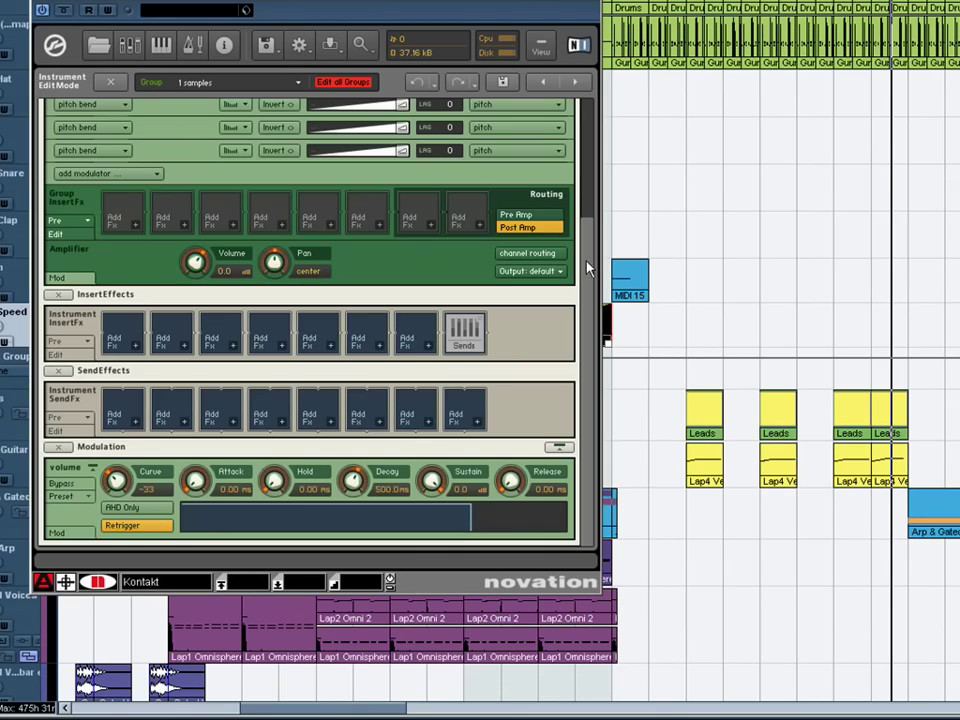
# Examine the DV_Kick2 sample's loop in Kontakt's Wave Editor, and close the Kontakt window.
pyautogui.moveTo(588, 268); pyautogui.dragTo(588, 96)
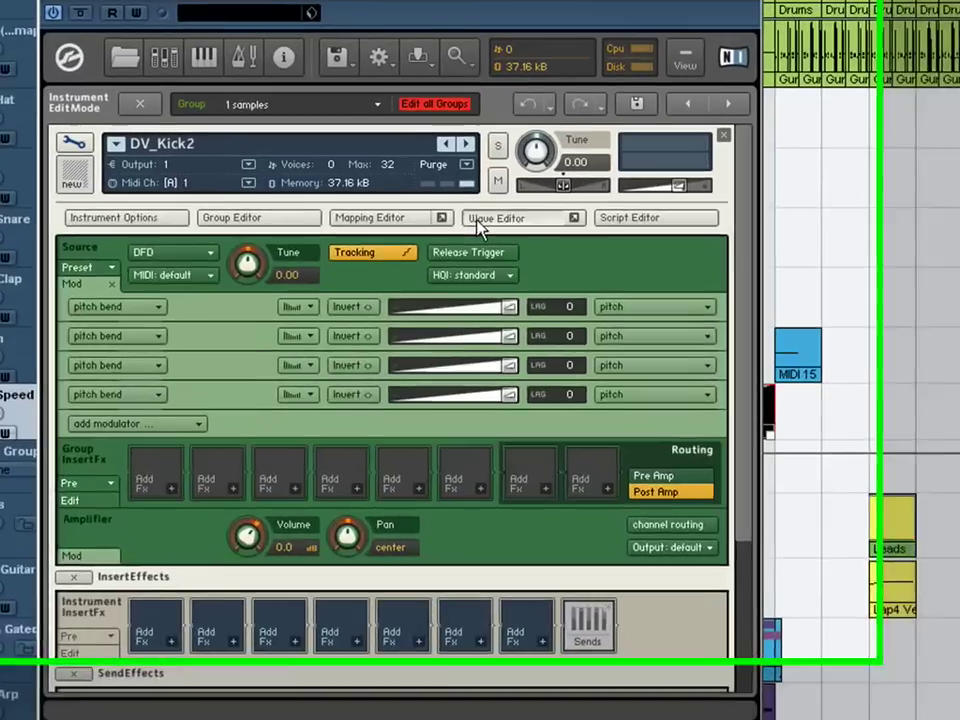
pyautogui.click(390, 171)
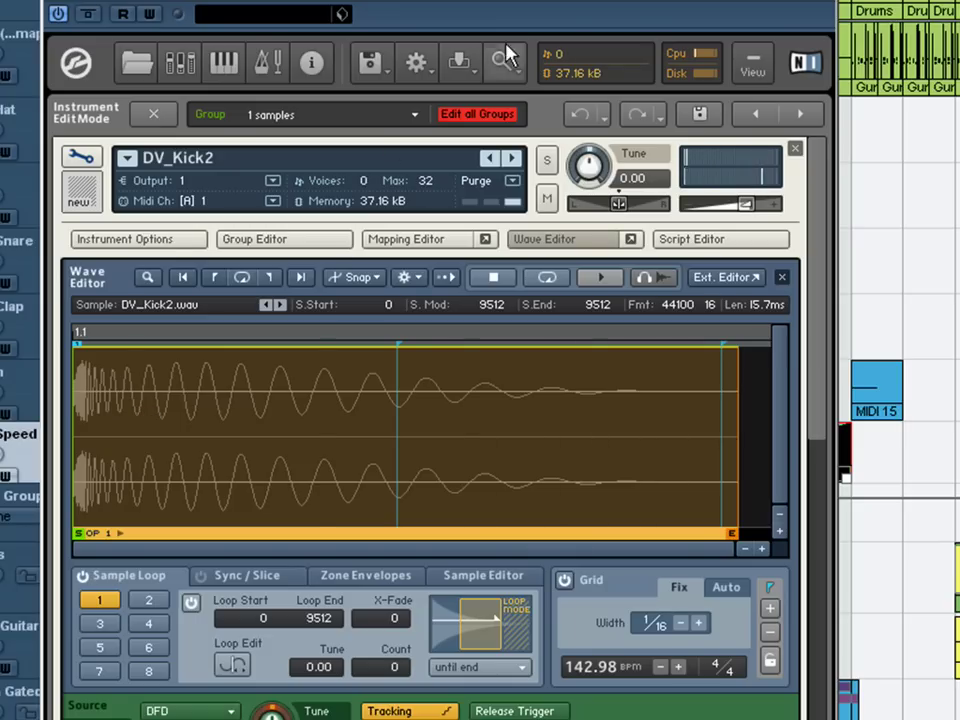
pyautogui.click(830, 4)
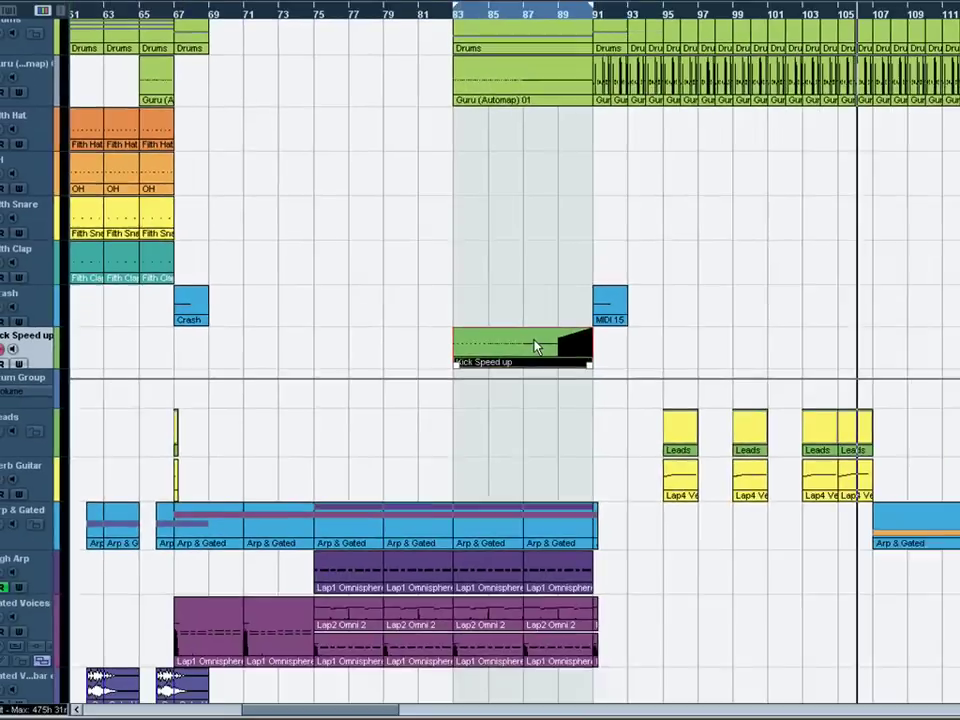
# Open the Kick Speed up part in the Key Editor and show Pitchbend in the controller lane.
pyautogui.doubleClick(740, 433)
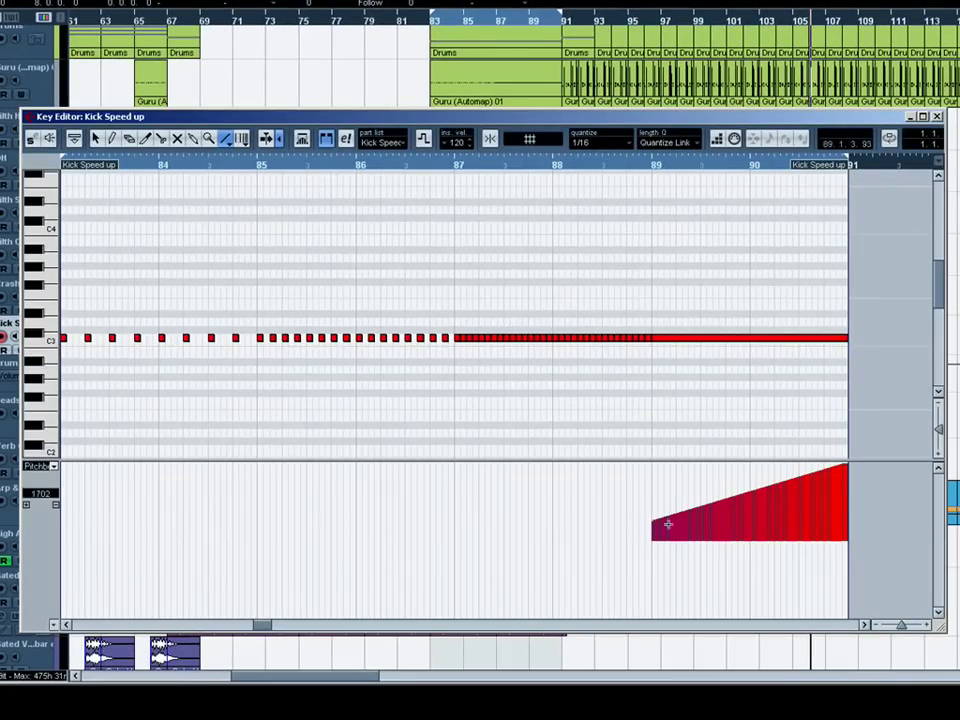
pyautogui.click(53, 466)
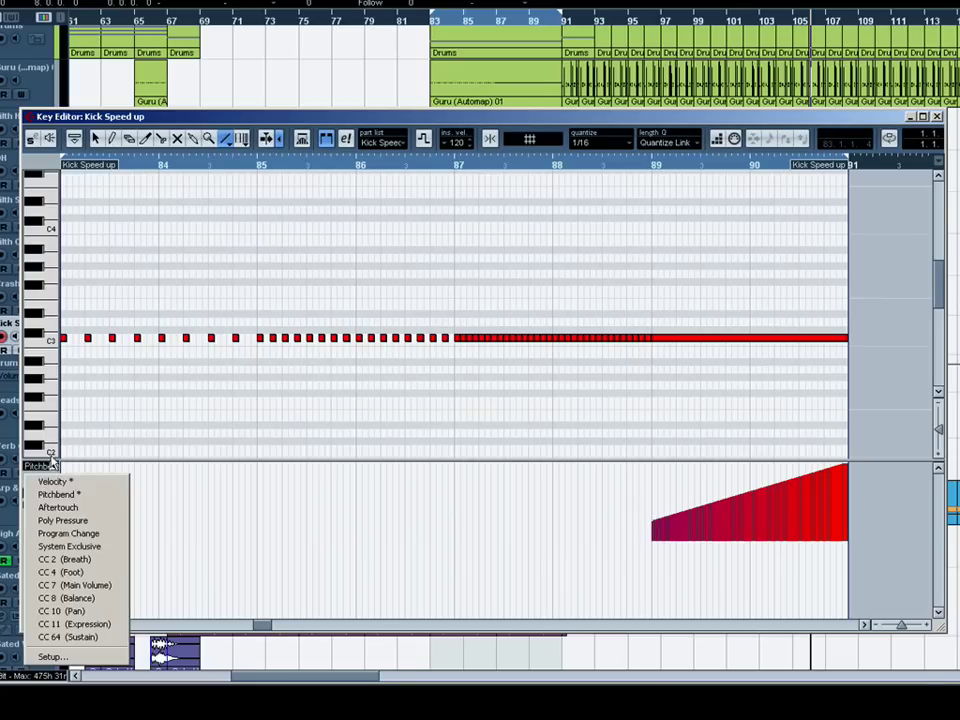
pyautogui.click(60, 493)
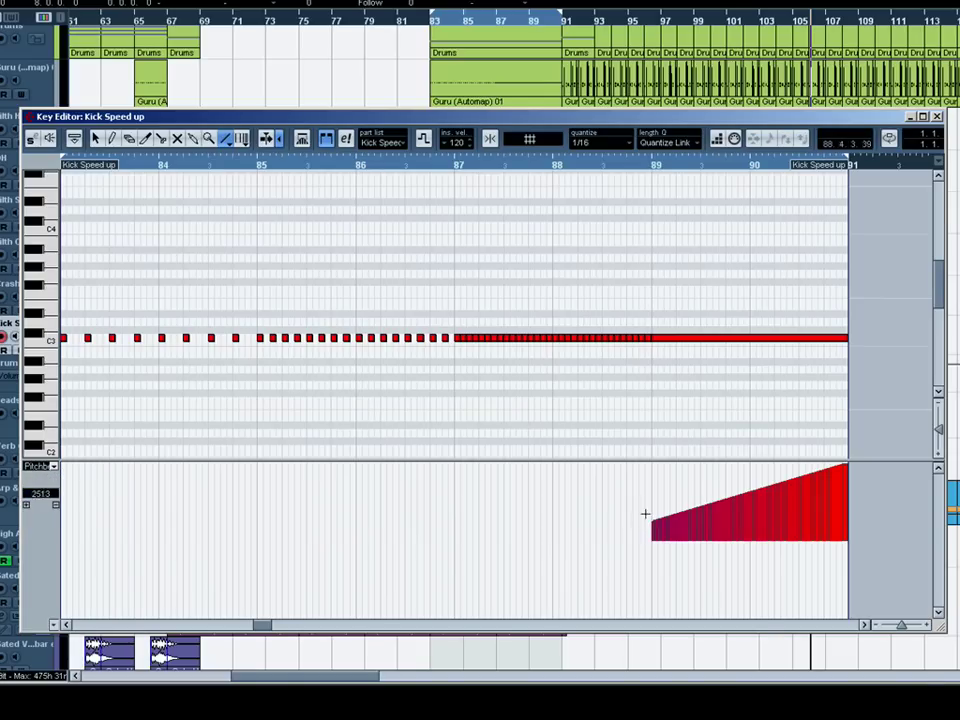
# Redraw the pitchbend ramp with the Line tool, snap off, from about 2027 at bar 89 to maximum at bar 91, and close the Key Editor.
pyautogui.click(490, 140)
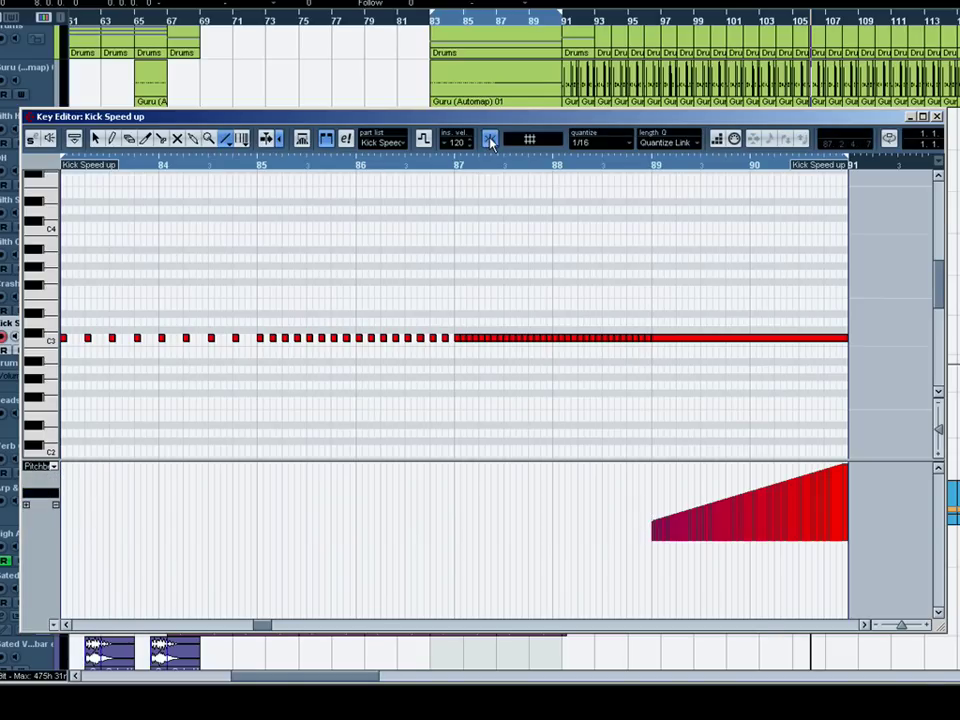
pyautogui.click(490, 140)
pyautogui.click(228, 139)
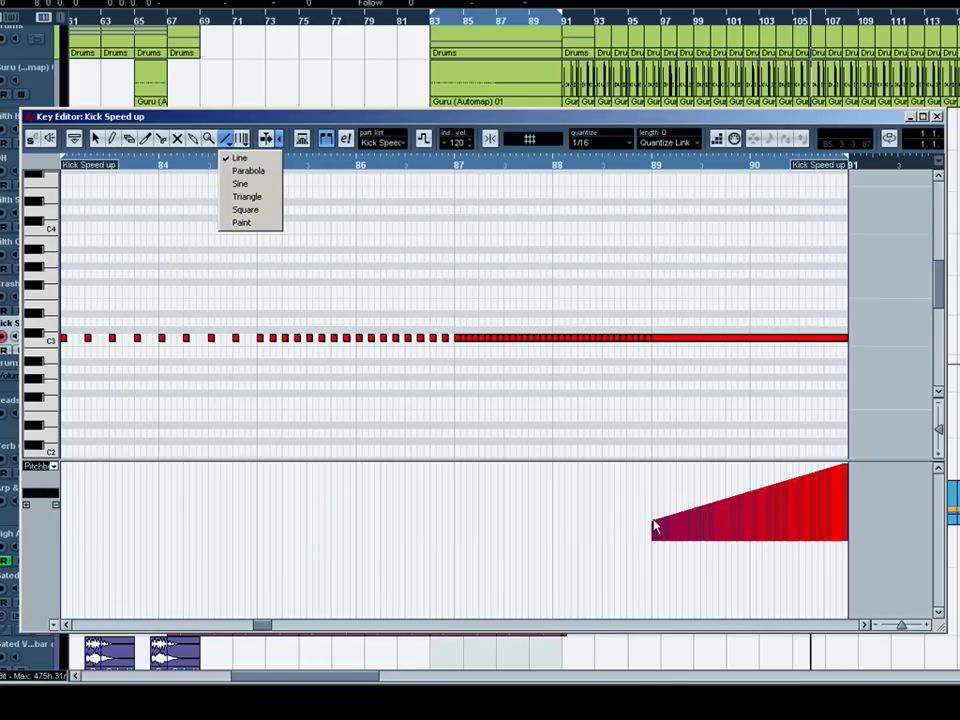
pyautogui.click(240, 138)
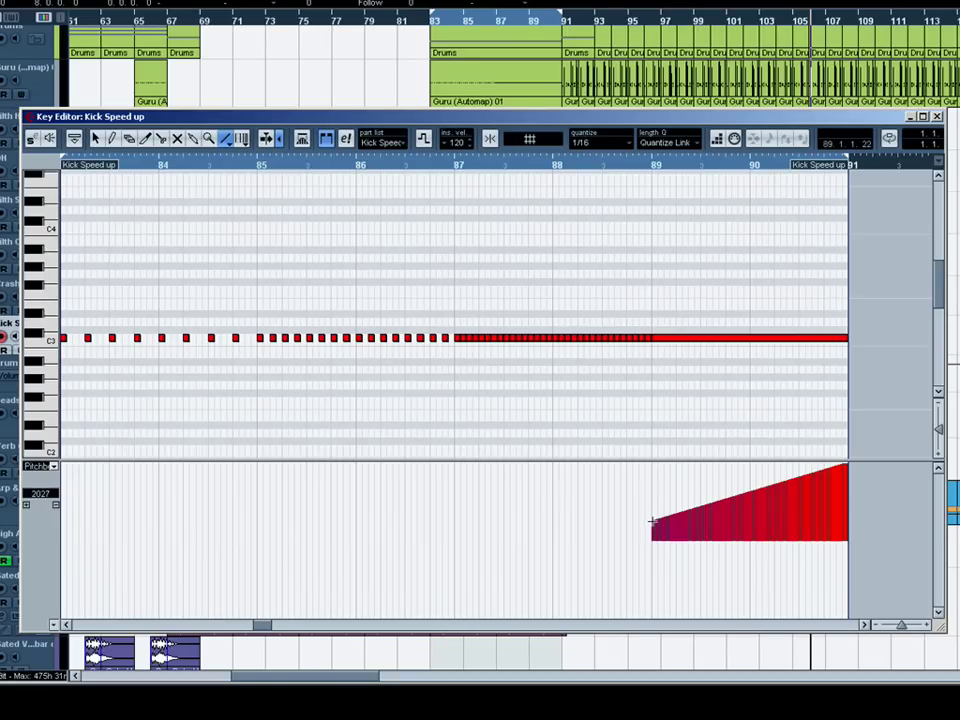
pyautogui.moveTo(651, 521); pyautogui.dragTo(850, 460)
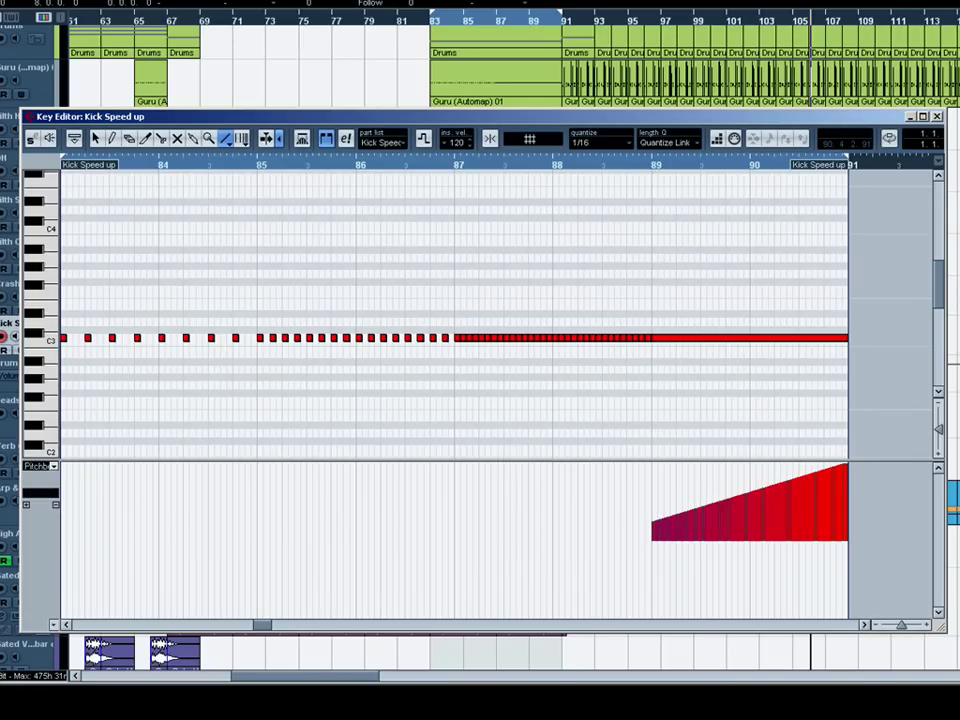
pyautogui.click(937, 118)
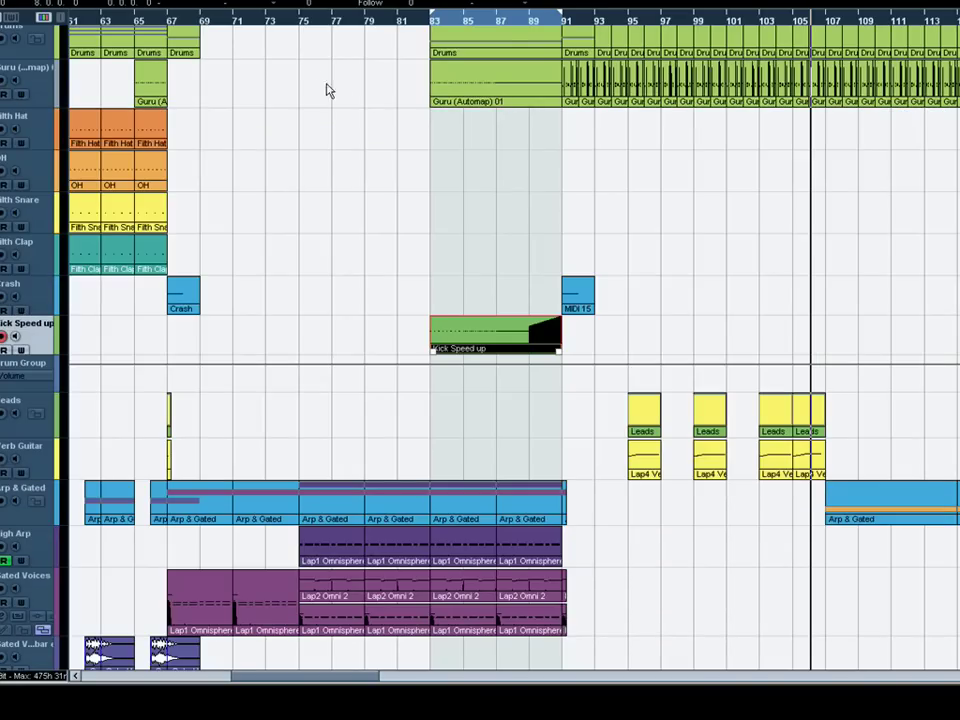
# Play the arrangement from about bar 75 and check the Kick Speed up part's notes and pitchbend ramp in the Key Editor.
pyautogui.click(303, 32)
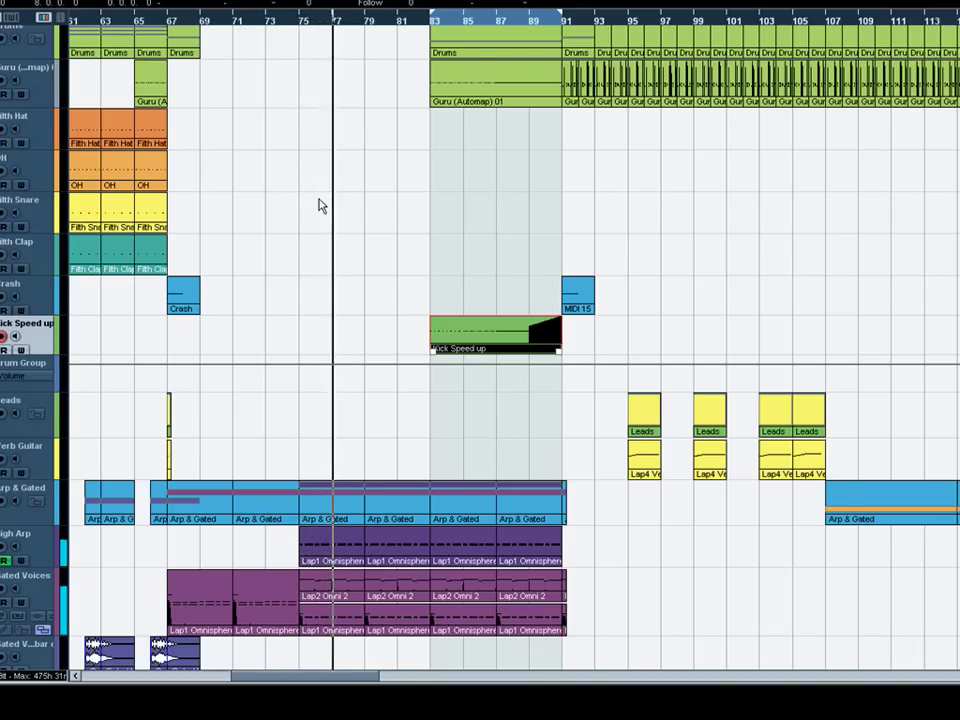
pyautogui.doubleClick(463, 337)
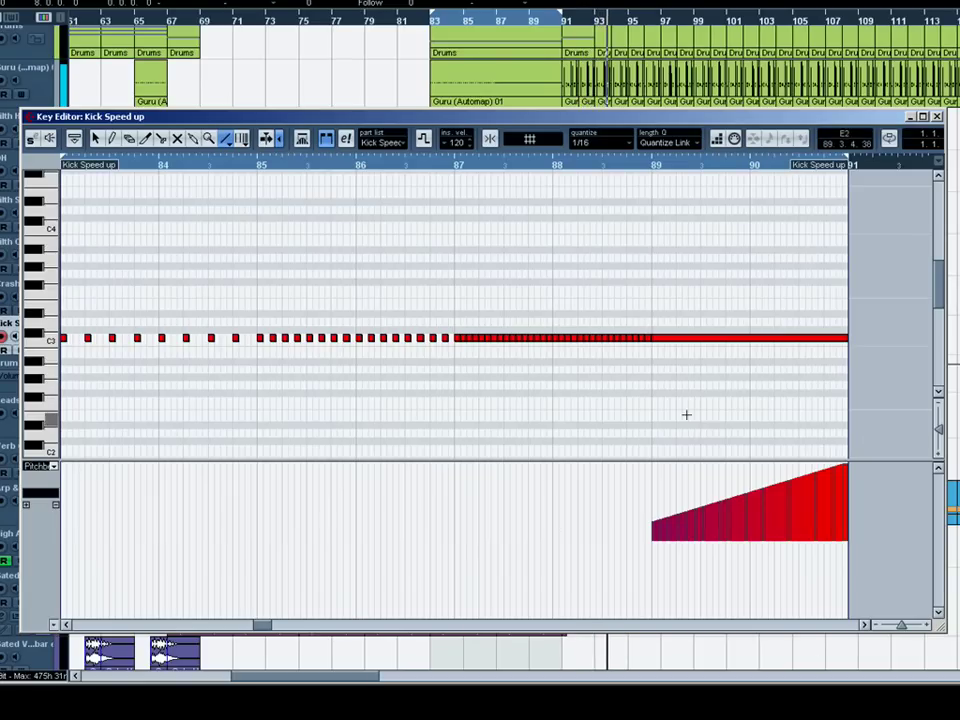
pyautogui.click(937, 117)
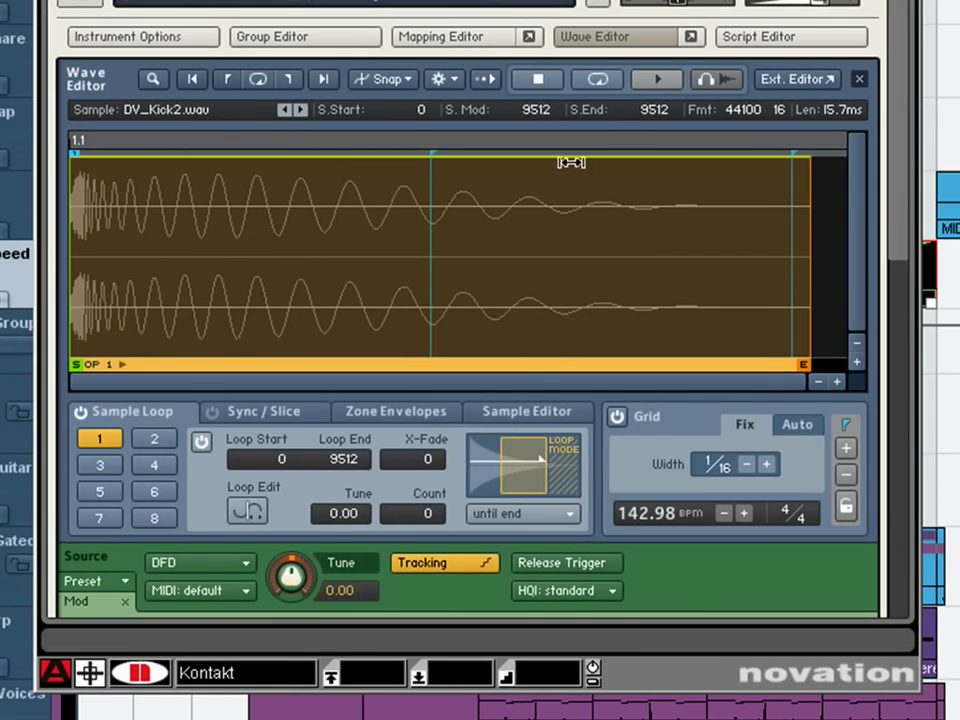
# Review the pitch bend modulators in Kontakt with the Wave Editor hidden, closing the window and stopping playback when done.
pyautogui.click(593, 36)
pyautogui.click(593, 36)
pyautogui.click(588, 36)
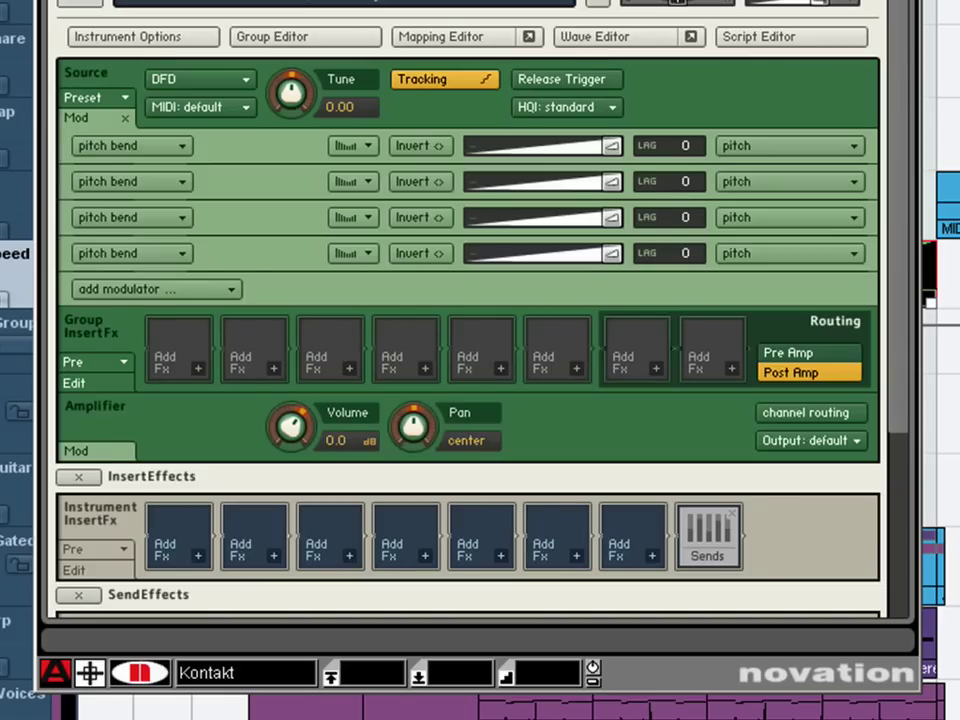
pyautogui.hotkey('ctrl', 'w')
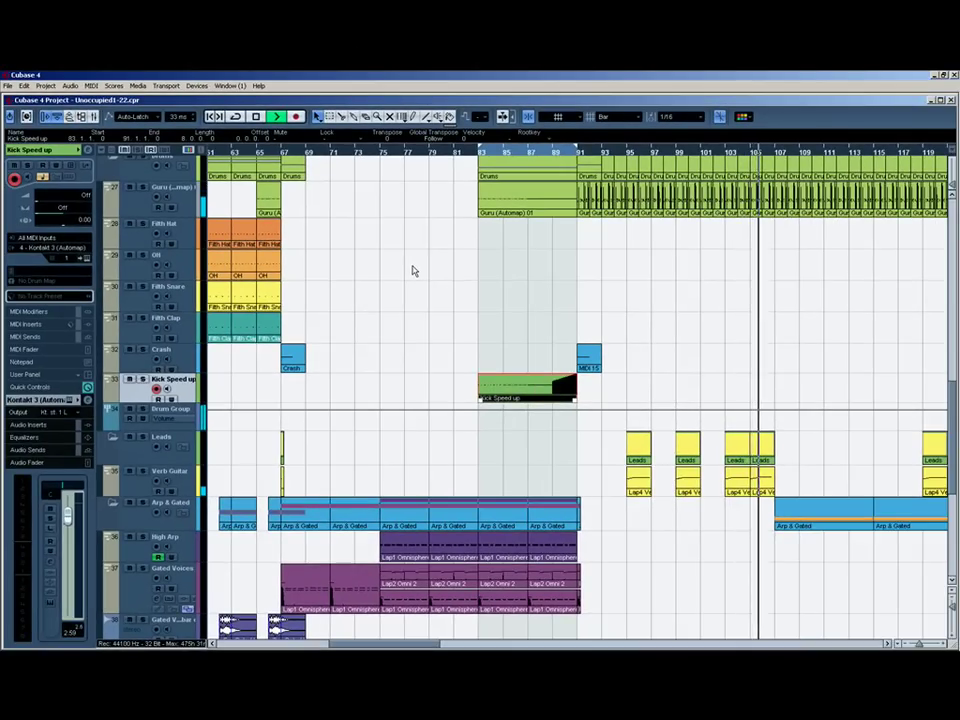
pyautogui.press('space')
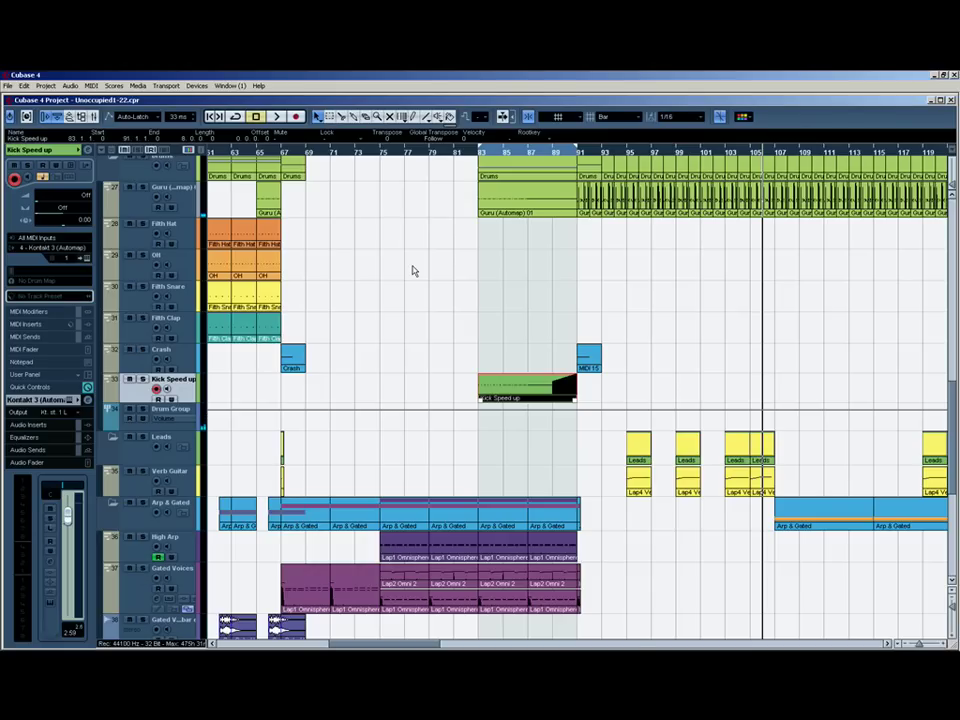